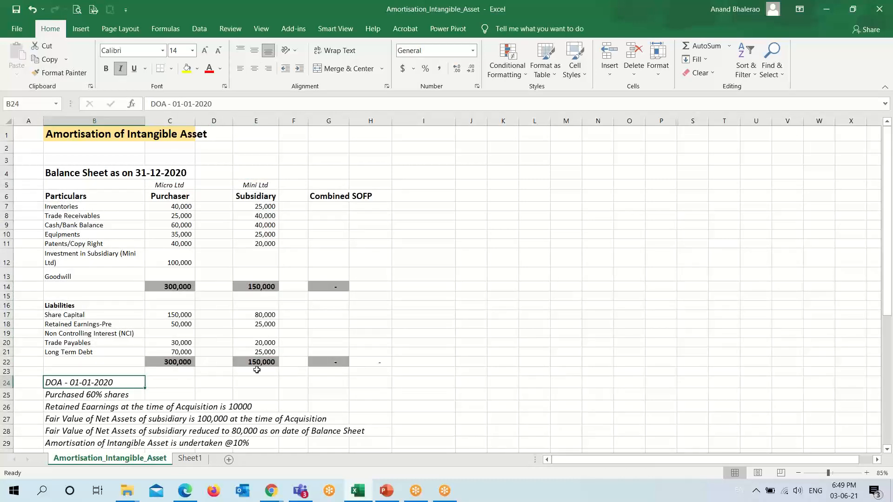
Review the balance sheet, the acquisition and fair value notes, and the goodwill impairment working below them
{"action": "scroll", "coordinate": [257, 369], "scroll_direction": "down", "scroll_amount": 1}
{"action": "scroll", "coordinate": [251, 367], "scroll_direction": "up", "scroll_amount": 1}
{"action": "left_click", "coordinate": [165, 195]}
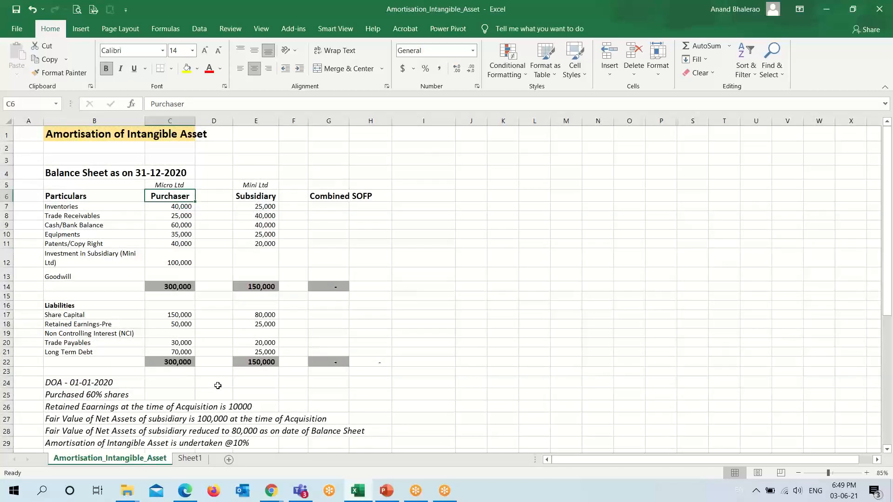
{"action": "left_click", "coordinate": [176, 395]}
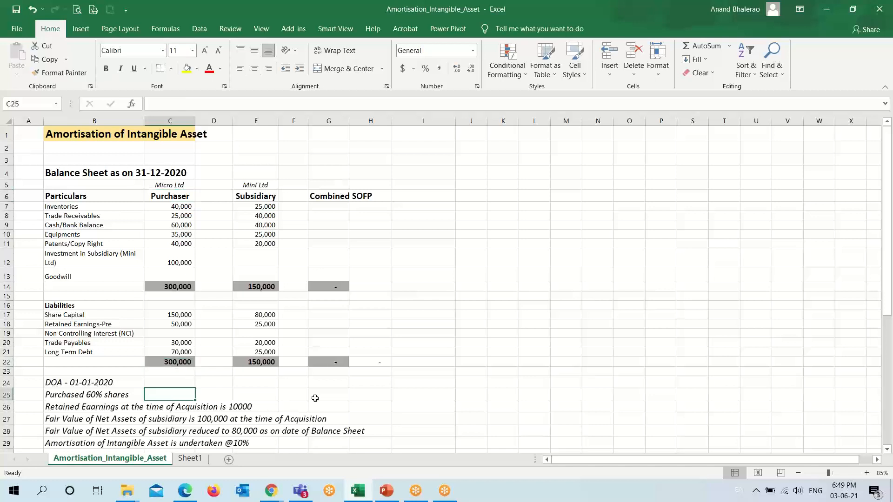
{"action": "left_click", "coordinate": [55, 408]}
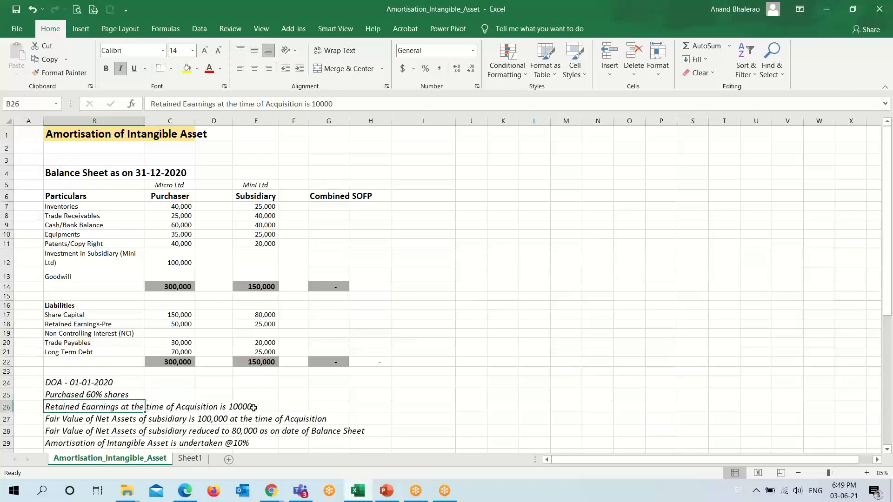
{"action": "left_click", "coordinate": [55, 422]}
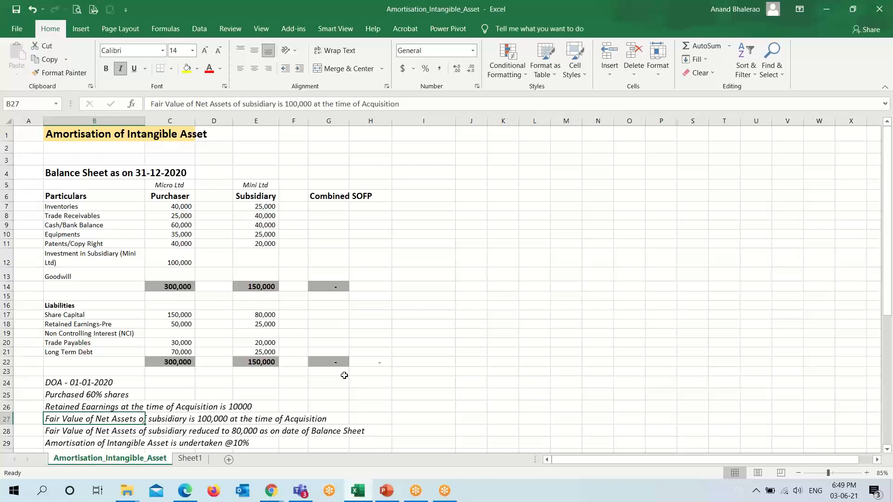
{"action": "left_click", "coordinate": [66, 431]}
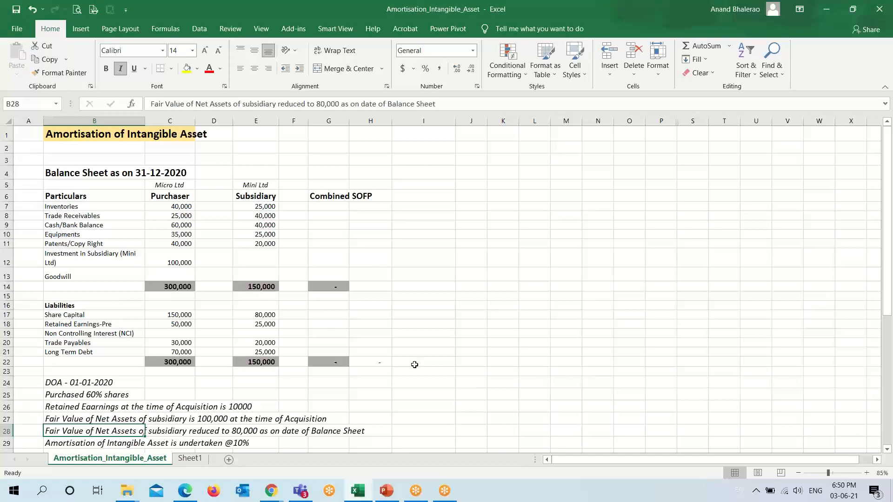
{"action": "scroll", "coordinate": [413, 364], "scroll_direction": "down", "scroll_amount": 2}
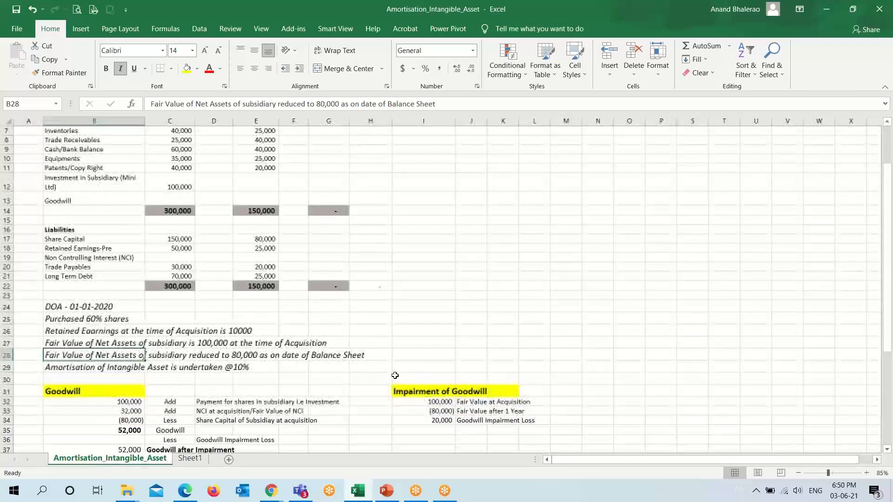
{"action": "left_click", "coordinate": [407, 392]}
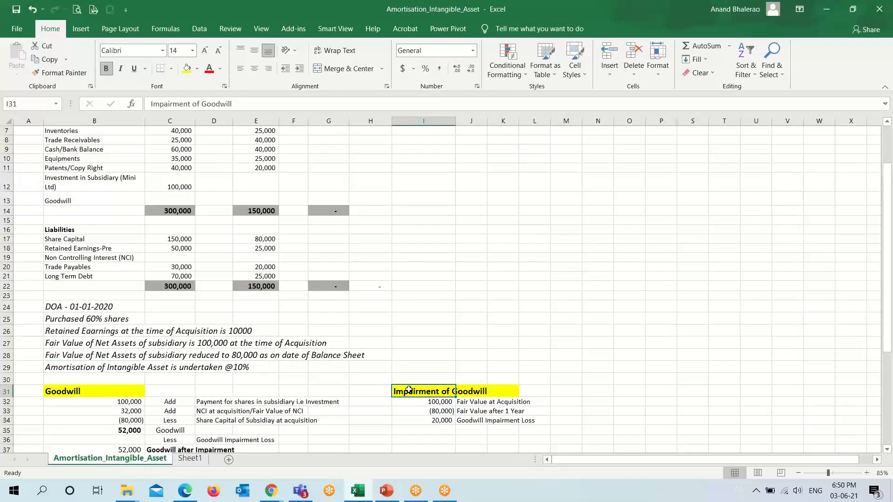
{"action": "scroll", "coordinate": [408, 390], "scroll_direction": "down", "scroll_amount": 1}
{"action": "left_click", "coordinate": [50, 338]}
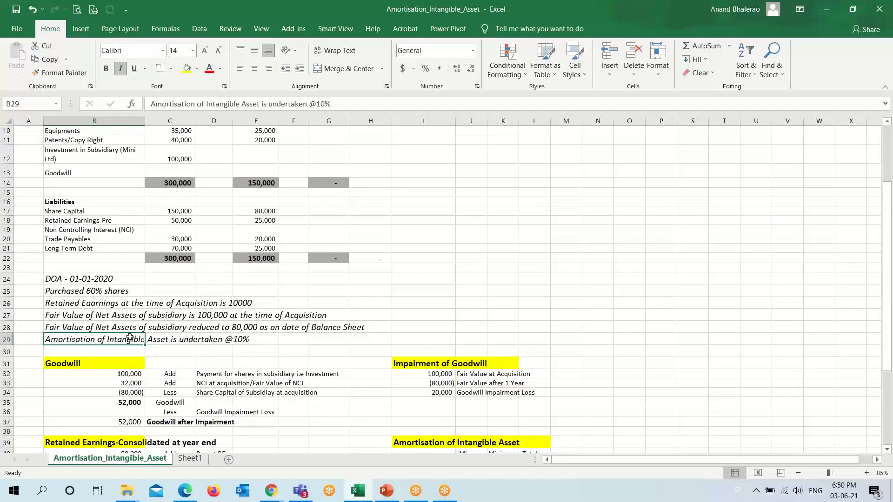
{"action": "left_click", "coordinate": [97, 326]}
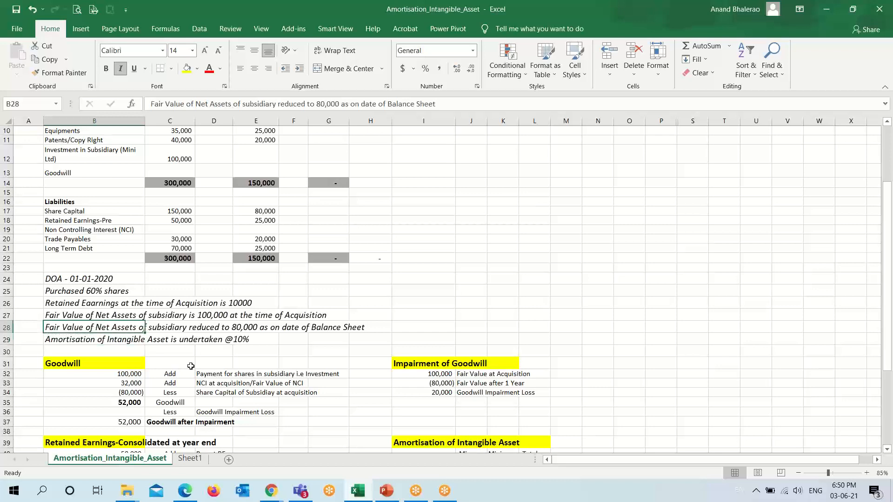
Append "(Intangible Asset)" to the Patents/Copy Right label in cell B11
{"action": "scroll", "coordinate": [190, 366], "scroll_direction": "up", "scroll_amount": 3}
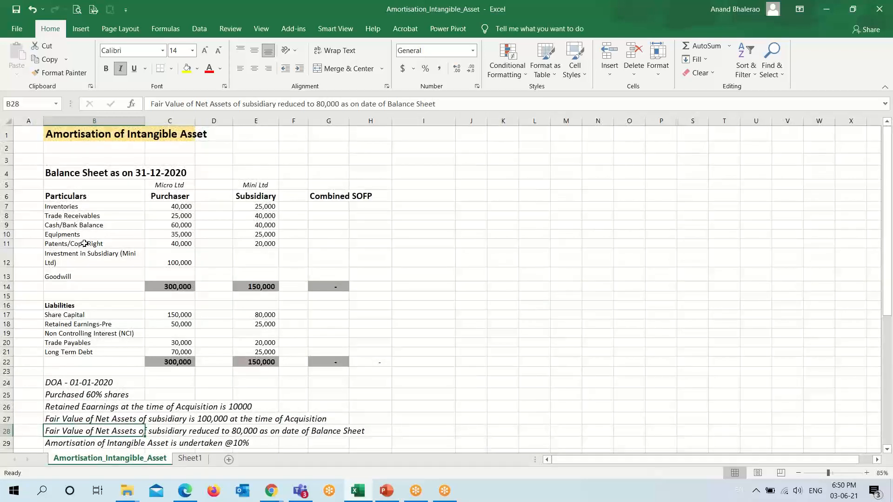
{"action": "left_click", "coordinate": [87, 244]}
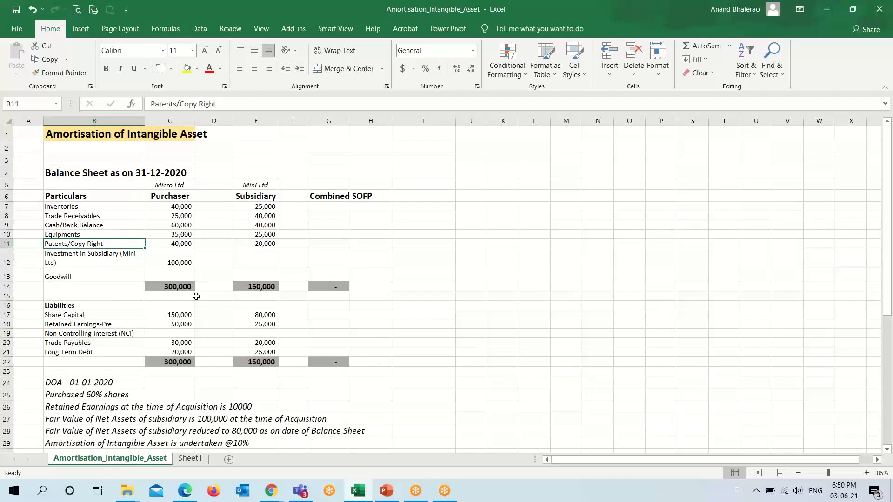
{"action": "key", "text": "F2"}
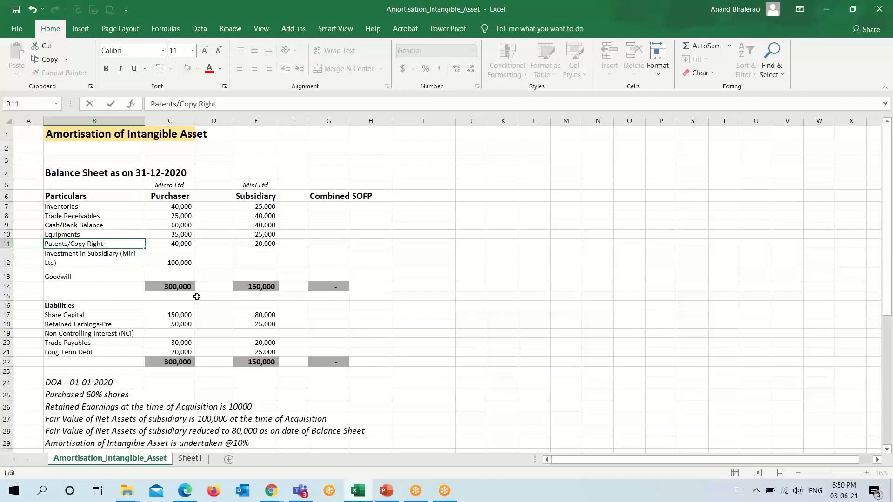
{"action": "type", "text": "(Intangible Asset"}
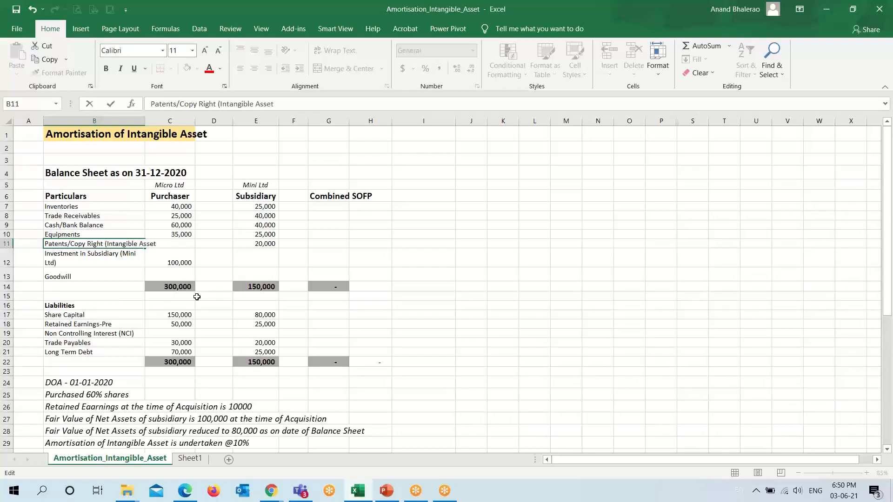
{"action": "type", "text": ")"}
{"action": "key", "text": "Return"}
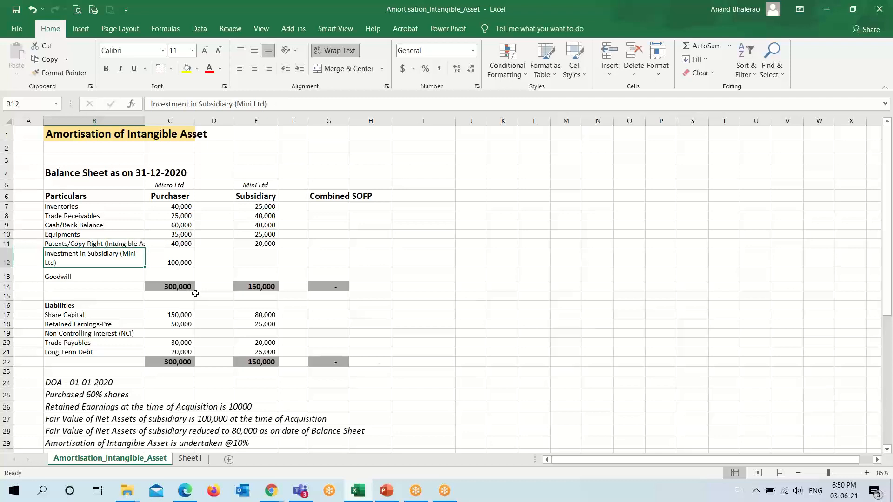
{"action": "scroll", "coordinate": [252, 377], "scroll_direction": "down", "scroll_amount": 1}
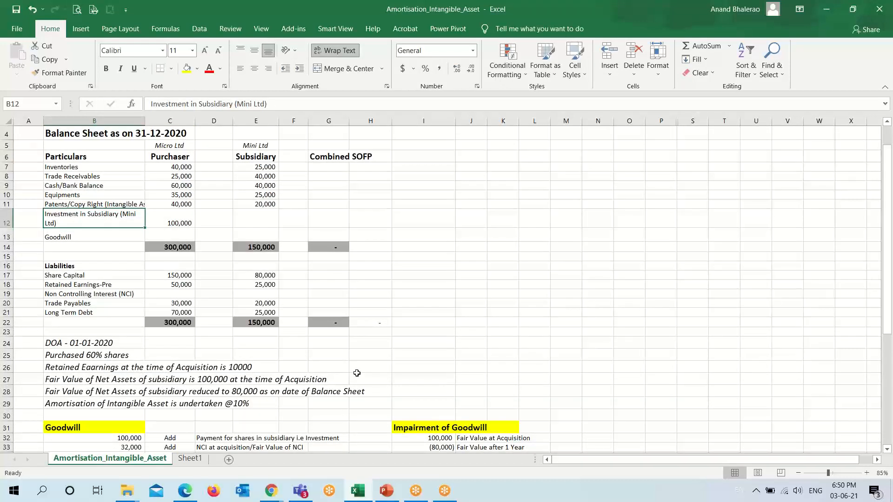
{"action": "scroll", "coordinate": [357, 373], "scroll_direction": "up", "scroll_amount": 1}
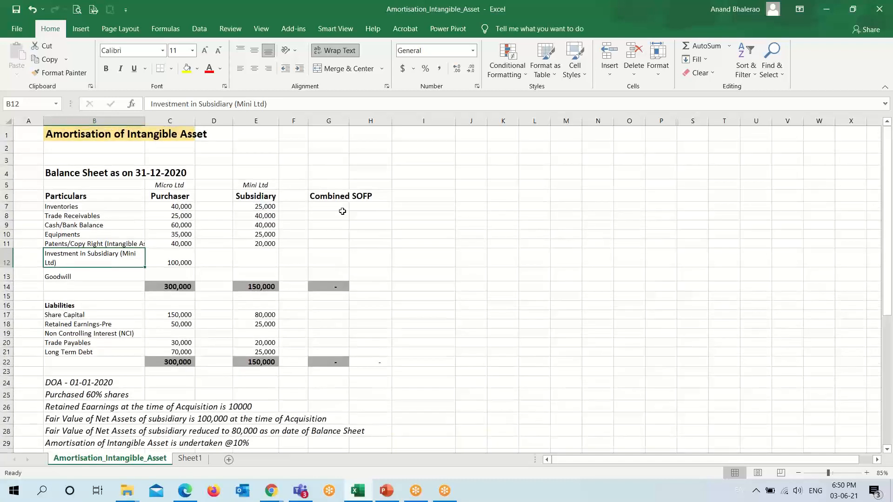
{"action": "left_click_drag", "start_coordinate": [333, 216], "coordinate": [333, 208]}
{"action": "key", "text": "Down"}
{"action": "key", "text": "Up"}
{"action": "type", "text": "="}
{"action": "key", "text": "Escape"}
Add the purchaser's and subsidiary's inventories in the Combined SOFP column with the formula =C7+E7 in G7
{"action": "key", "text": "Up"}
{"action": "type", "text": "="}
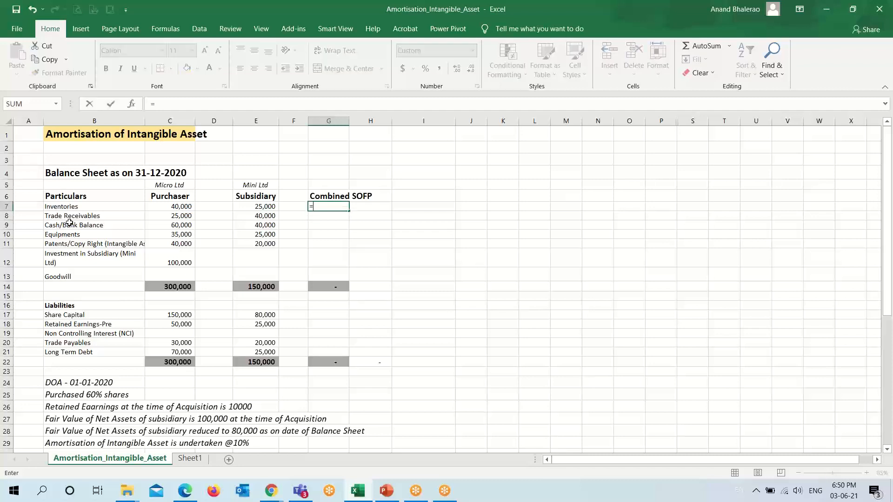
{"action": "left_click", "coordinate": [178, 207]}
{"action": "type", "text": "+"}
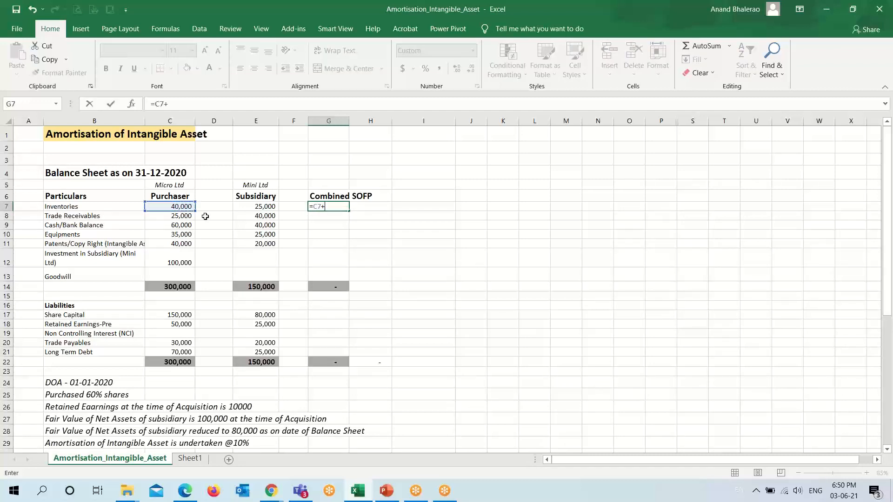
{"action": "left_click", "coordinate": [251, 206]}
{"action": "key", "text": "Return"}
Copy the combined inventories formula to the Trade Receivables, Cash/Bank Balance and Equipments rows, G8 to G10
{"action": "key", "text": "Up"}
{"action": "key", "text": "ctrl+c"}
{"action": "key", "text": "Down"}
{"action": "key", "text": "ctrl+v"}
{"action": "key", "text": "Down"}
{"action": "key", "text": "ctrl+v"}
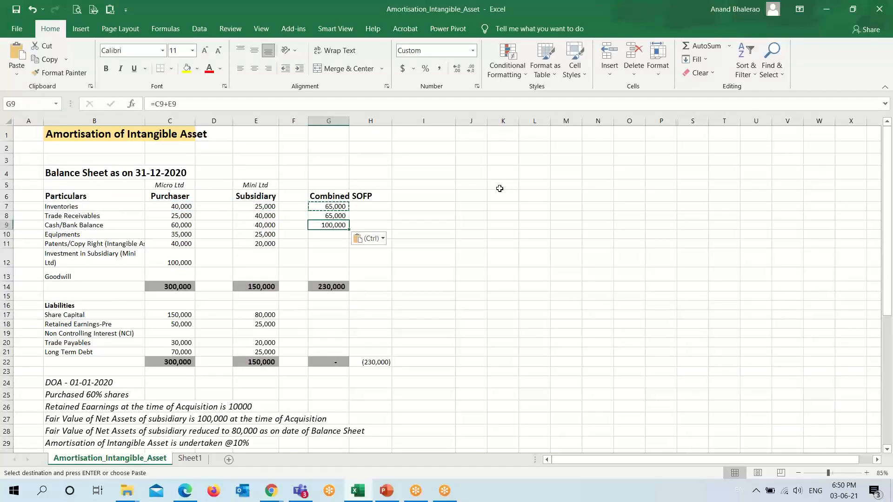
{"action": "key", "text": "Down"}
{"action": "key", "text": "ctrl+v"}
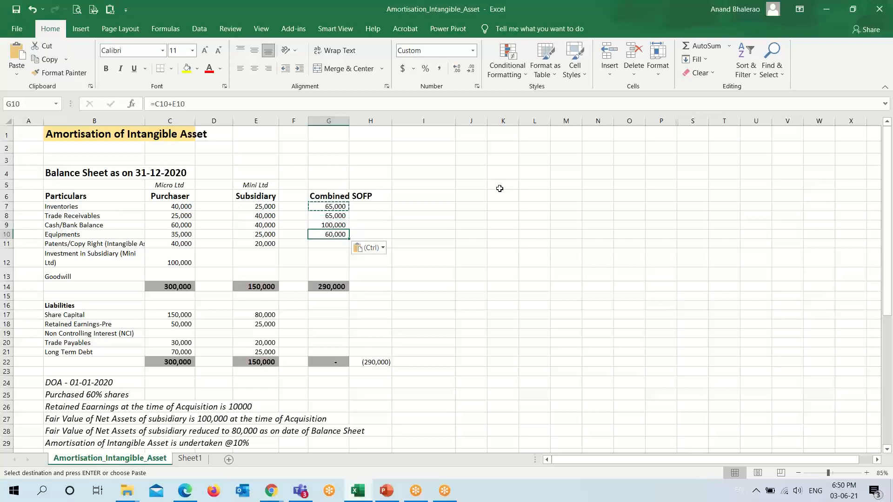
Annotate column H with "working" for Patents/Copy Right, "ignore" for Investment in Subsidiary and "working" for Goodwill
{"action": "key", "text": "Down"}
{"action": "key", "text": "Right"}
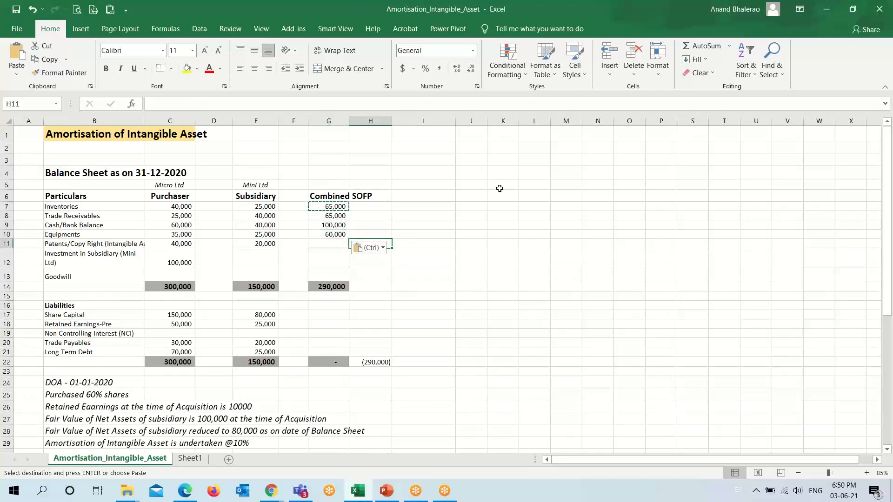
{"action": "type", "text": "working"}
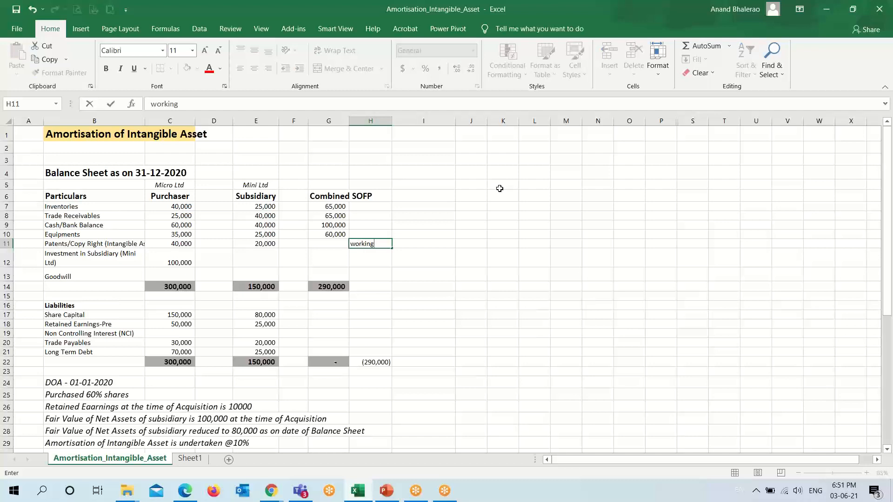
{"action": "key", "text": "Return"}
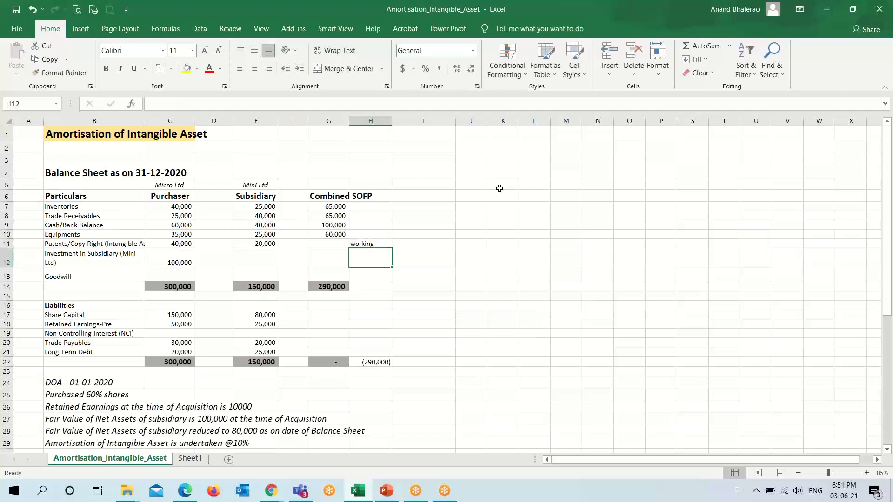
{"action": "type", "text": "ignore"}
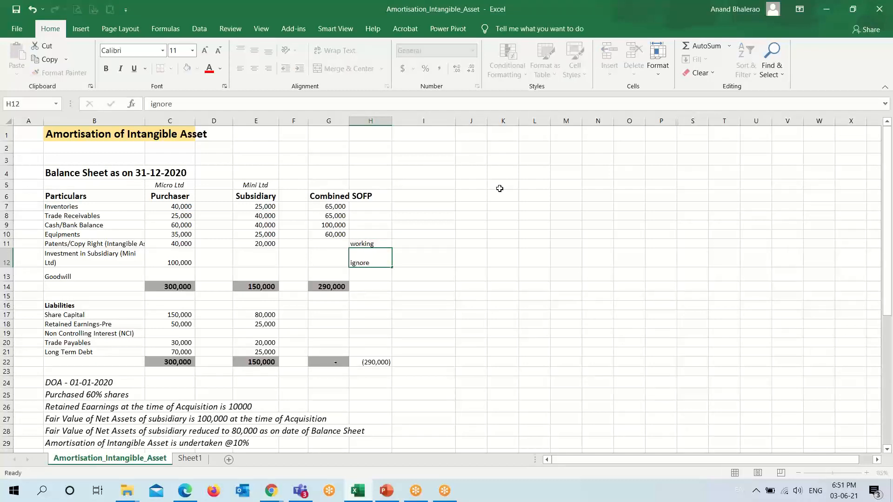
{"action": "key", "text": "Return"}
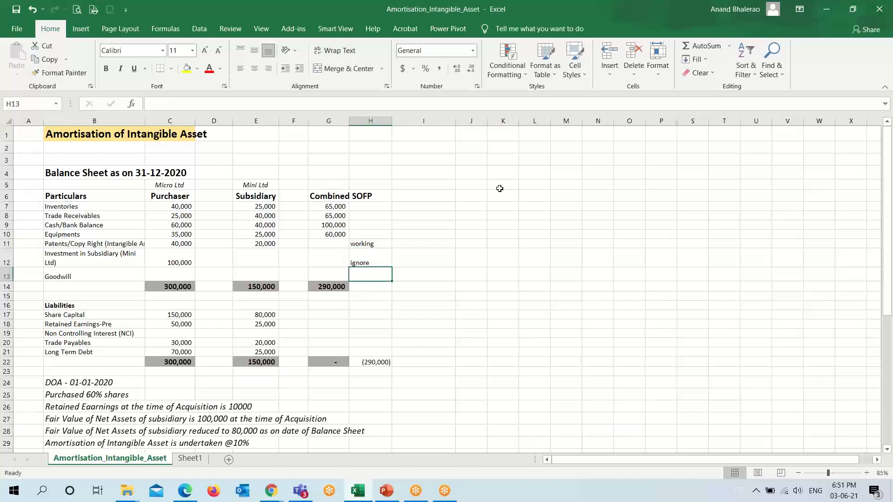
{"action": "type", "text": "working"}
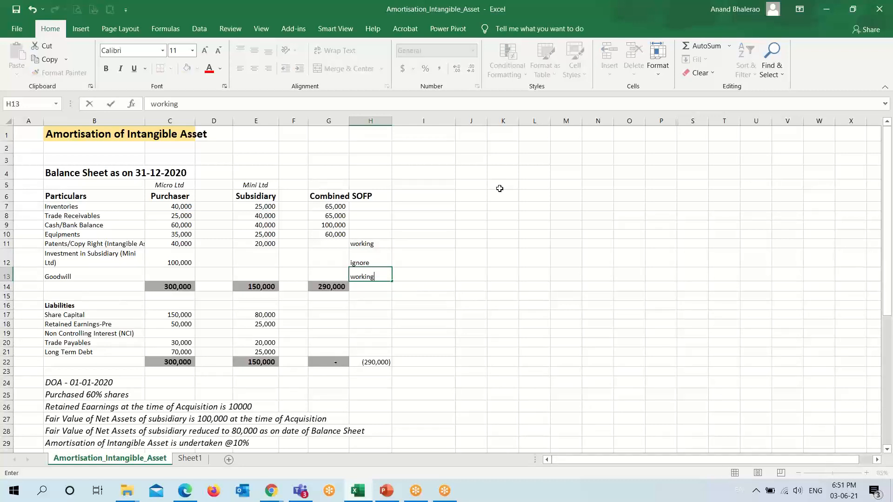
{"action": "key", "text": "Return"}
Set the combined Share Capital in G17 to the purchaser's share capital only, using =C17
{"action": "key", "text": "Return"}
{"action": "key", "text": "Return"}
{"action": "key", "text": "Return"}
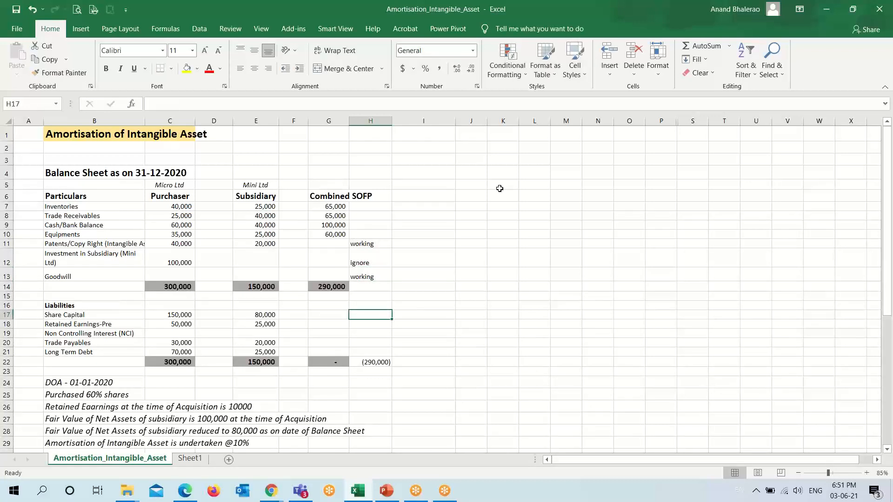
{"action": "key", "text": "Left"}
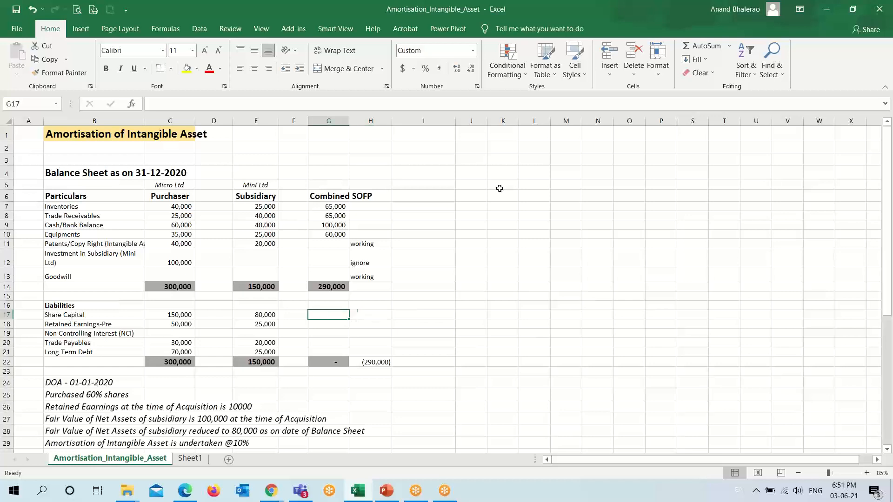
{"action": "type", "text": "="}
{"action": "key", "text": "Left"}
{"action": "key", "text": "Left"}
{"action": "key", "text": "Left"}
{"action": "key", "text": "Left"}
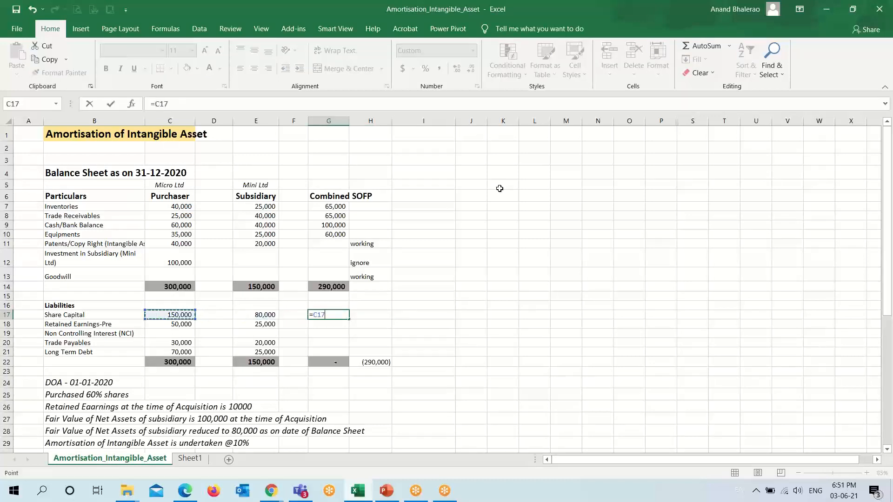
{"action": "key", "text": "Return"}
{"action": "key", "text": "Up"}
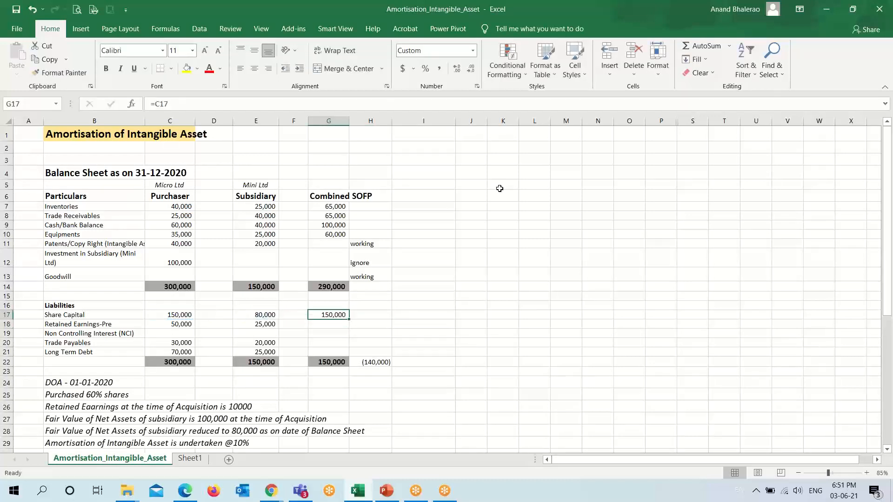
Annotate the Retained Earnings row with "working" in cell H18
{"action": "key", "text": "Down"}
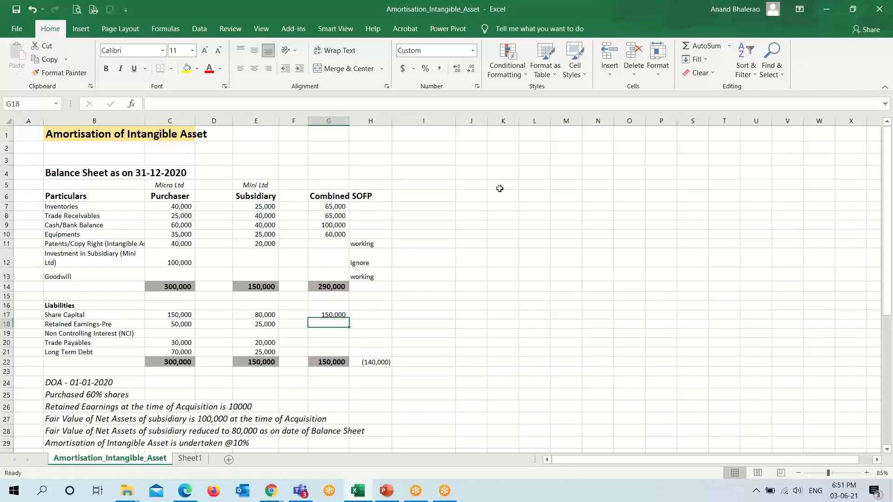
{"action": "key", "text": "Right"}
{"action": "type", "text": "working"}
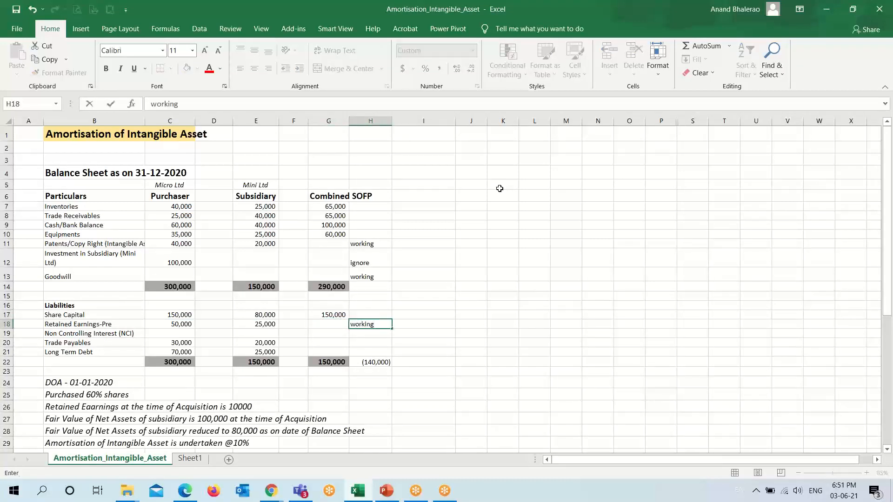
{"action": "key", "text": "Return"}
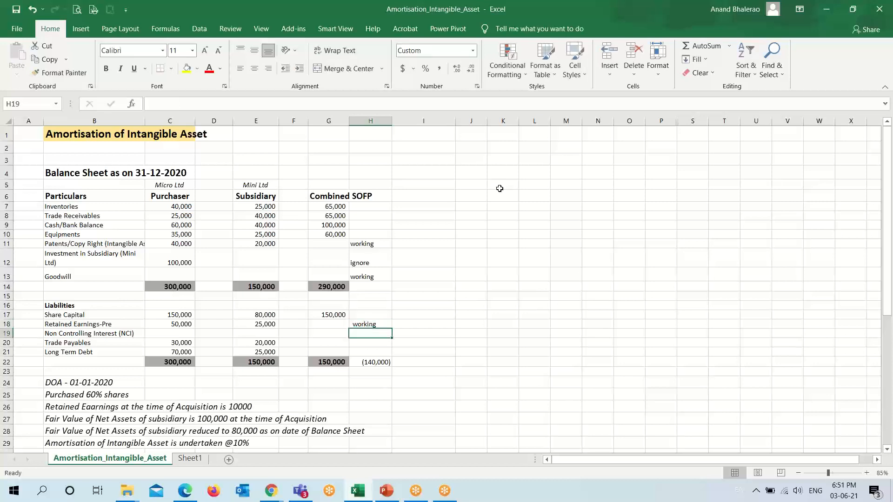
Shorten the label in B18 to "Retained Earnings" by removing the "-Pre" suffix
{"action": "key", "text": "Up"}
{"action": "key", "text": "Left"}
{"action": "key", "text": "Left"}
{"action": "key", "text": "Left"}
{"action": "key", "text": "Left"}
{"action": "key", "text": "Left"}
{"action": "key", "text": "Left"}
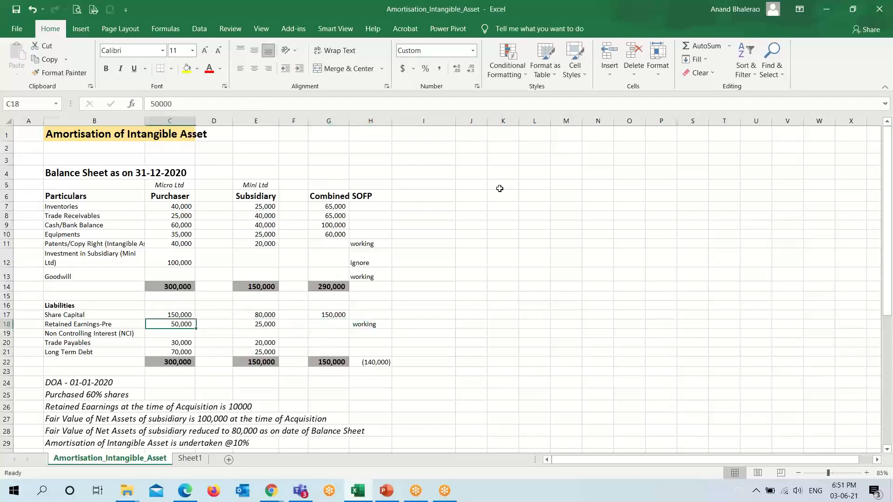
{"action": "key", "text": "F2"}
{"action": "key", "text": "BackSpace"}
{"action": "key", "text": "BackSpace"}
{"action": "key", "text": "BackSpace"}
{"action": "key", "text": "BackSpace"}
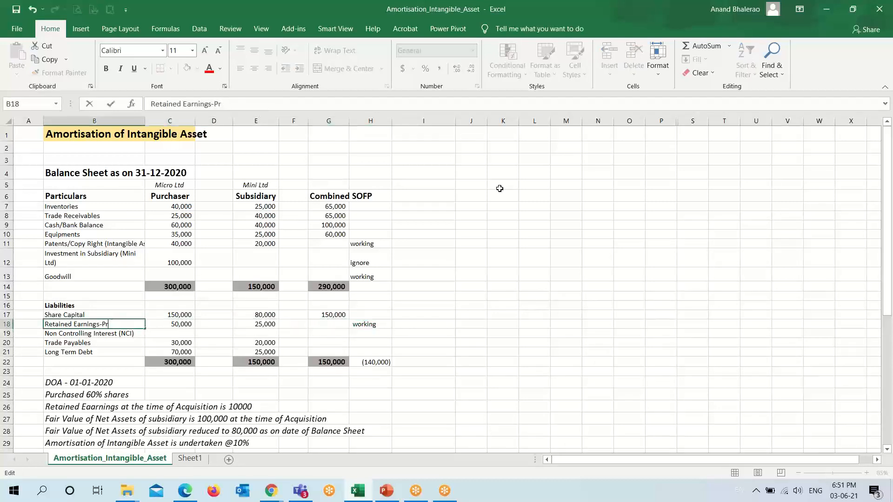
{"action": "key", "text": "Return"}
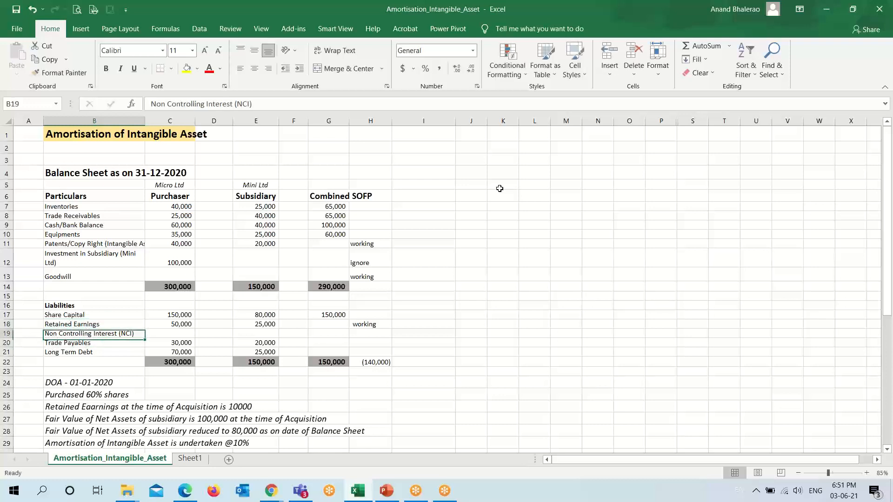
Fill the "working" note down into H19 for the Non Controlling Interest (NCI) row
{"action": "key", "text": "Right"}
{"action": "key", "text": "Right"}
{"action": "key", "text": "Right"}
{"action": "key", "text": "Right"}
{"action": "key", "text": "Right"}
{"action": "key", "text": "Right"}
{"action": "key", "text": "ctrl+d"}
Calculate the combined Trade Payables in G20 by adding both companies' amounts with =C20+E20
{"action": "key", "text": "Down"}
{"action": "key", "text": "Left"}
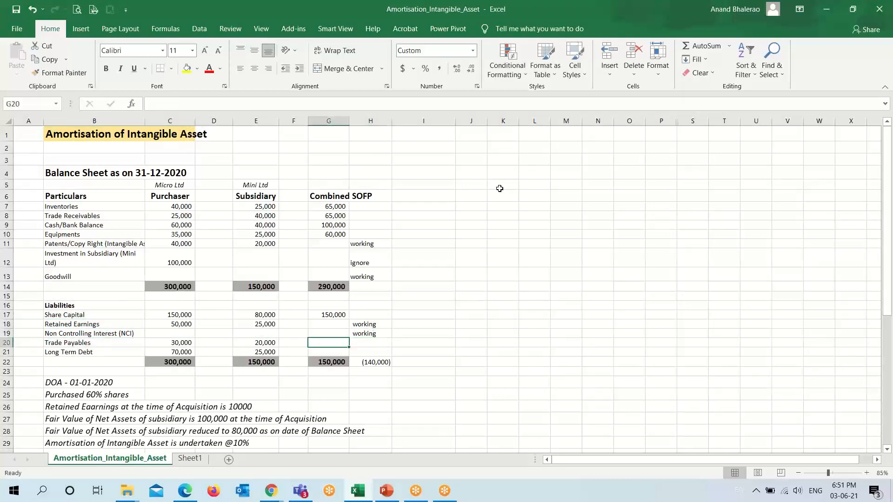
{"action": "type", "text": "="}
{"action": "key", "text": "Left"}
{"action": "key", "text": "Left"}
{"action": "key", "text": "Left"}
{"action": "key", "text": "Left"}
{"action": "type", "text": "+"}
{"action": "key", "text": "Left"}
{"action": "key", "text": "Left"}
{"action": "key", "text": "Return"}
Copy the combined Trade Payables formula to the Long Term Debt row in G21
{"action": "key", "text": "Up"}
{"action": "key", "text": "ctrl+c"}
{"action": "key", "text": "Down"}
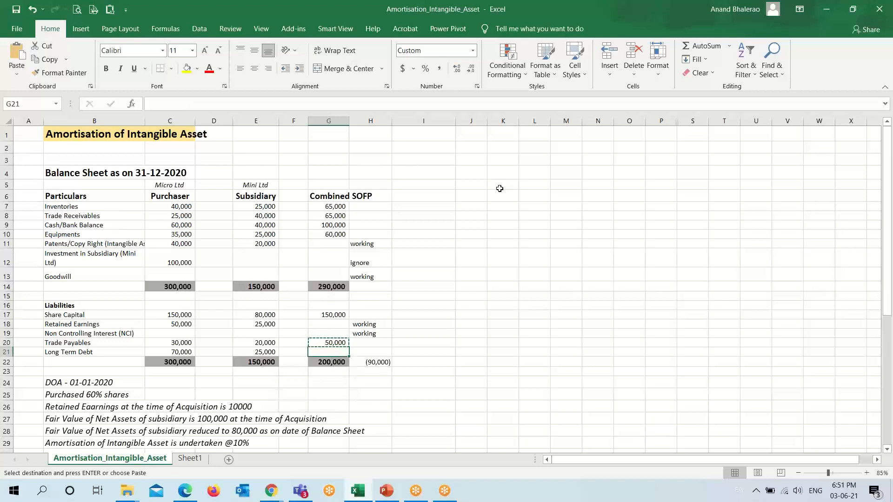
{"action": "key", "text": "Return"}
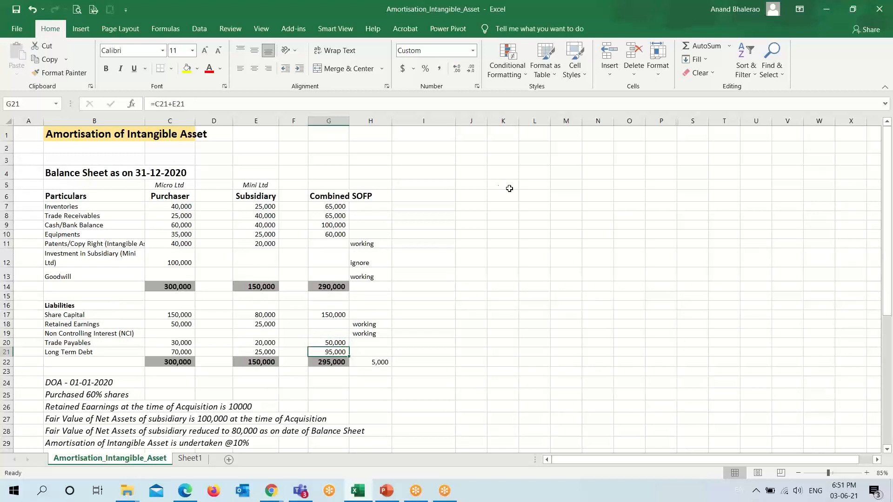
Examine the Goodwill working's formulas for the payment for shares in B32 and the NCI at acquisition in B33
{"action": "scroll", "coordinate": [352, 316], "scroll_direction": "down", "scroll_amount": 1}
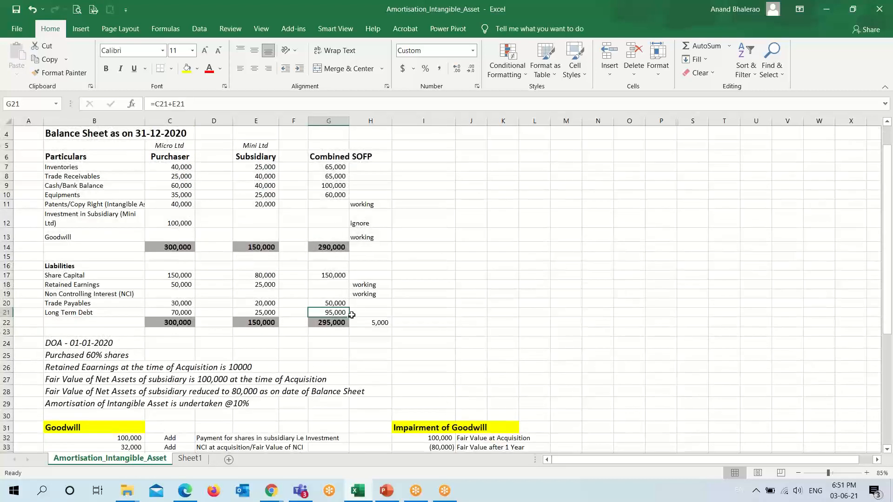
{"action": "scroll", "coordinate": [344, 312], "scroll_direction": "down", "scroll_amount": 3}
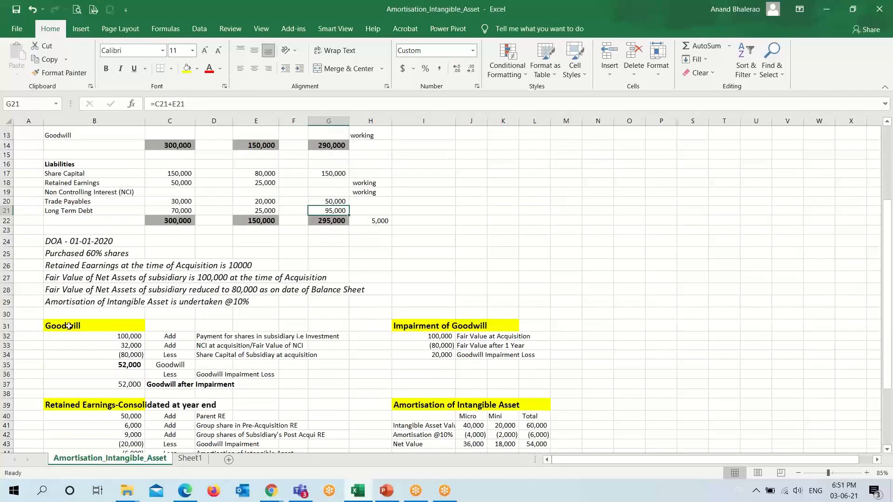
{"action": "left_click", "coordinate": [65, 326]}
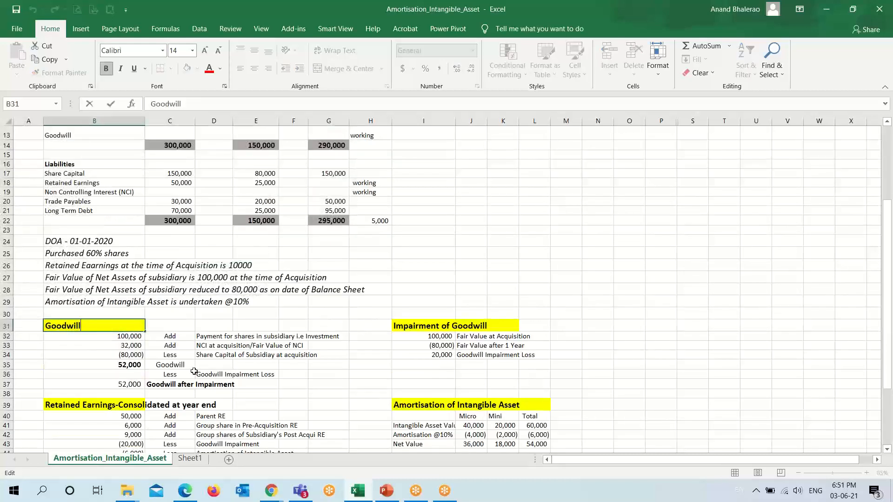
{"action": "left_click", "coordinate": [126, 335]}
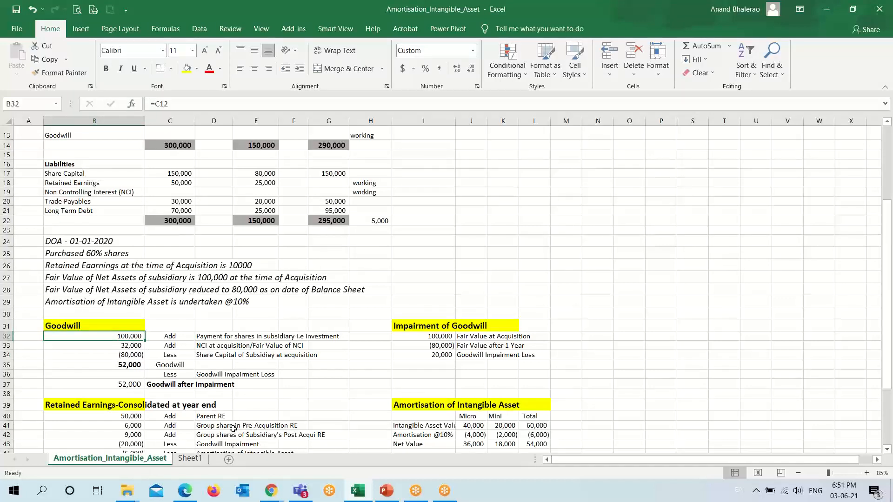
{"action": "key", "text": "F2"}
{"action": "scroll", "coordinate": [242, 400], "scroll_direction": "up", "scroll_amount": 1}
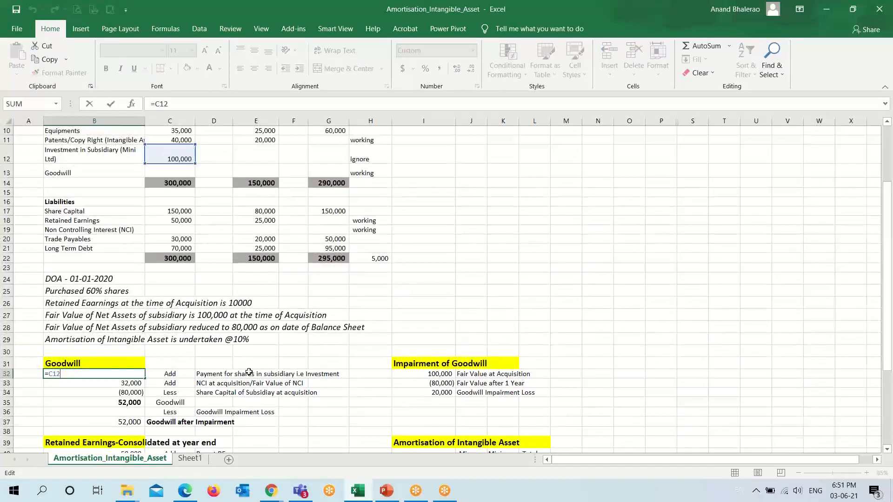
{"action": "key", "text": "Escape"}
{"action": "left_click", "coordinate": [119, 383]}
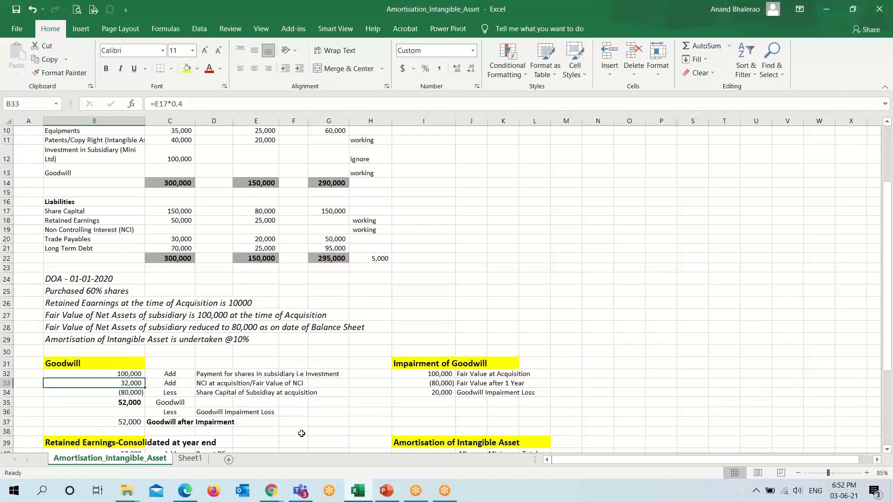
{"action": "key", "text": "F2"}
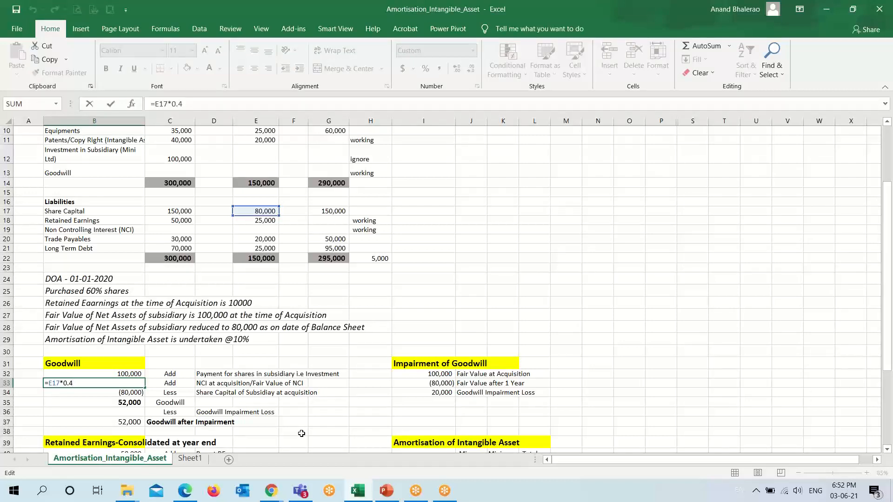
{"action": "scroll", "coordinate": [300, 432], "scroll_direction": "up", "scroll_amount": 2}
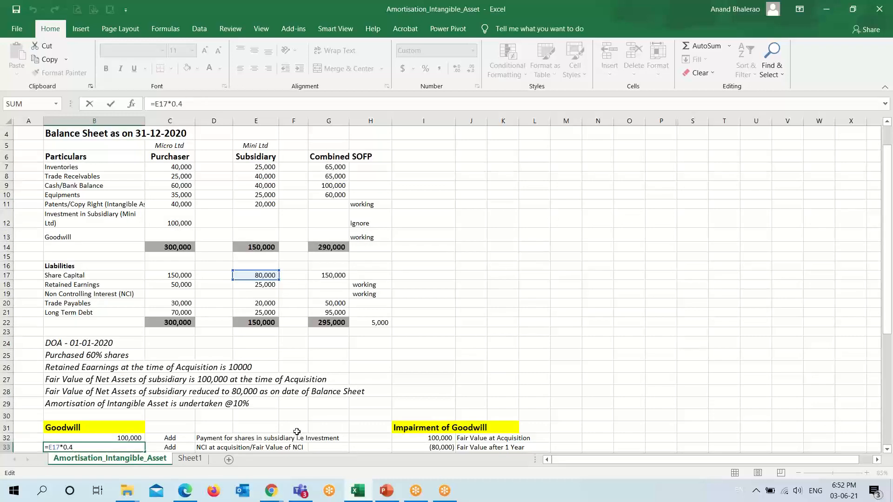
{"action": "scroll", "coordinate": [317, 348], "scroll_direction": "down", "scroll_amount": 3}
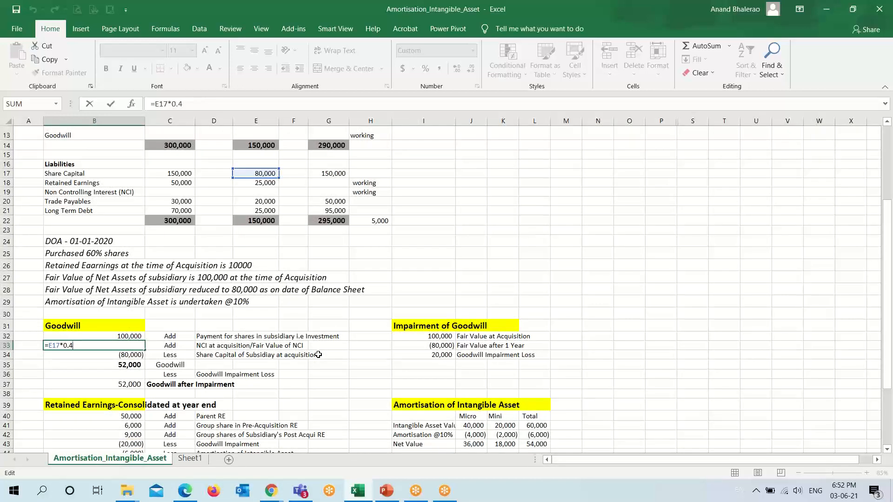
Examine the formulas for the subsidiary's share capital deduction in B34 and the goodwill total in B35
{"action": "key", "text": "Return"}
{"action": "key", "text": "F2"}
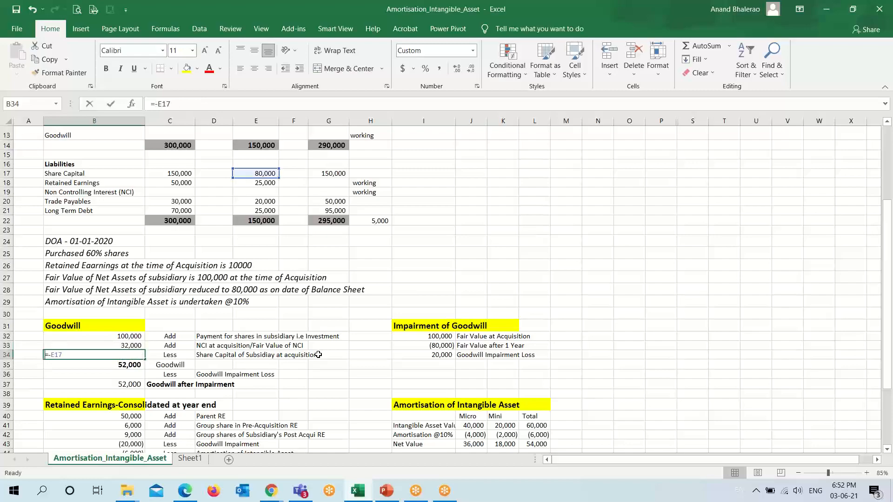
{"action": "scroll", "coordinate": [318, 354], "scroll_direction": "up", "scroll_amount": 3}
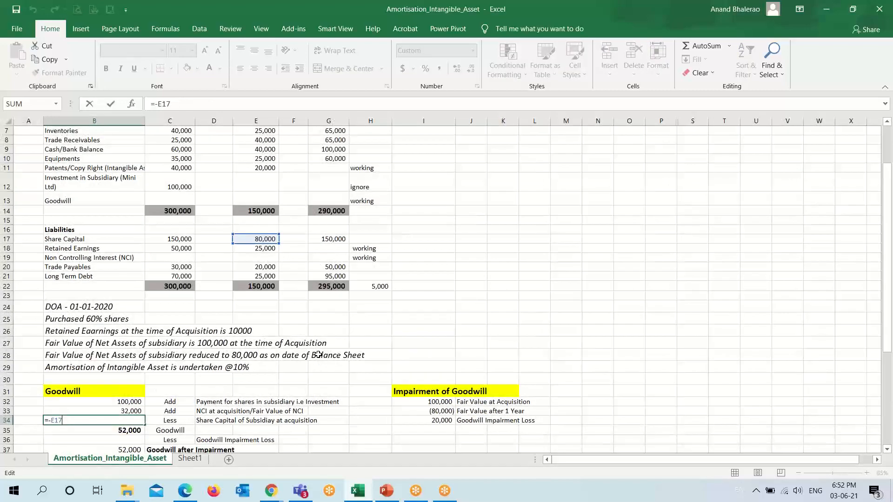
{"action": "scroll", "coordinate": [318, 355], "scroll_direction": "down", "scroll_amount": 2}
{"action": "scroll", "coordinate": [318, 354], "scroll_direction": "down", "scroll_amount": 2}
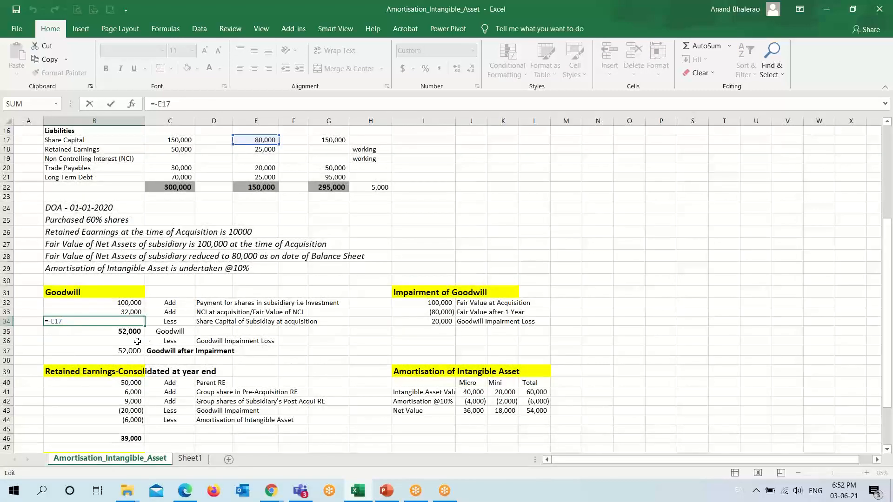
{"action": "key", "text": "Return"}
{"action": "key", "text": "F2"}
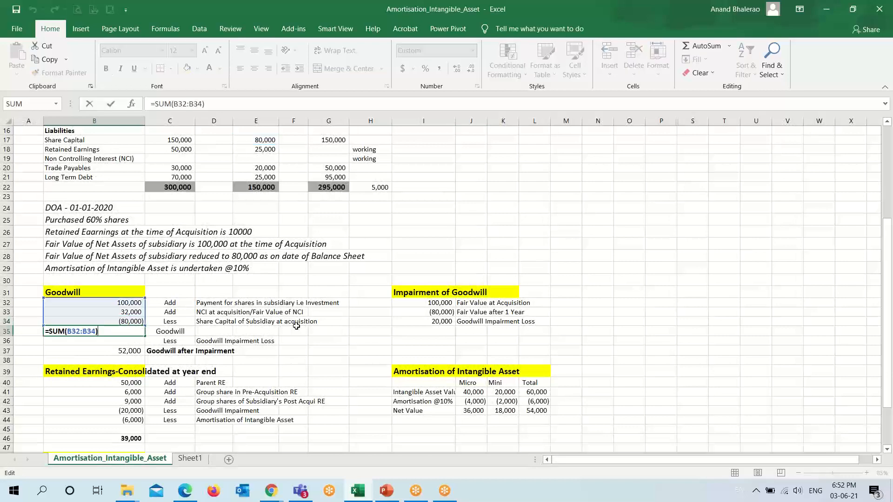
{"action": "key", "text": "Escape"}
{"action": "key", "text": "F2"}
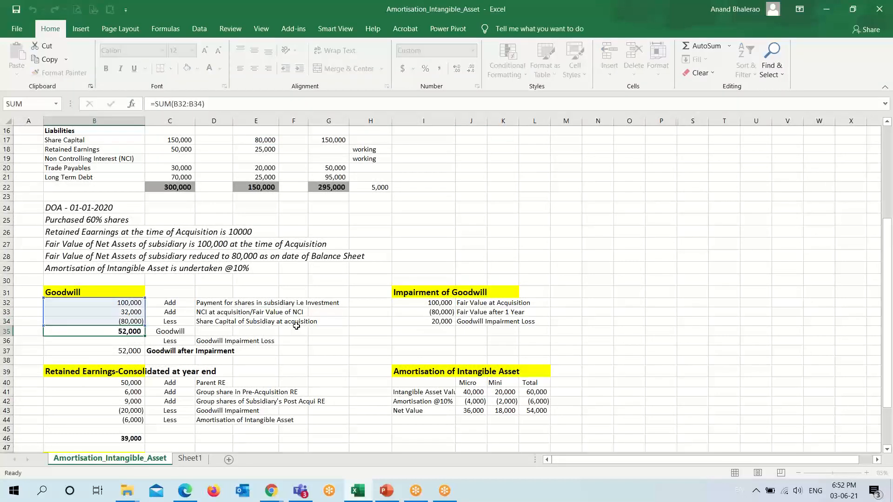
{"action": "key", "text": "Escape"}
Link the combined Goodwill in G13 to the goodwill figure from the working, using =B35
{"action": "scroll", "coordinate": [302, 279], "scroll_direction": "up", "scroll_amount": 3}
{"action": "left_click", "coordinate": [324, 201]}
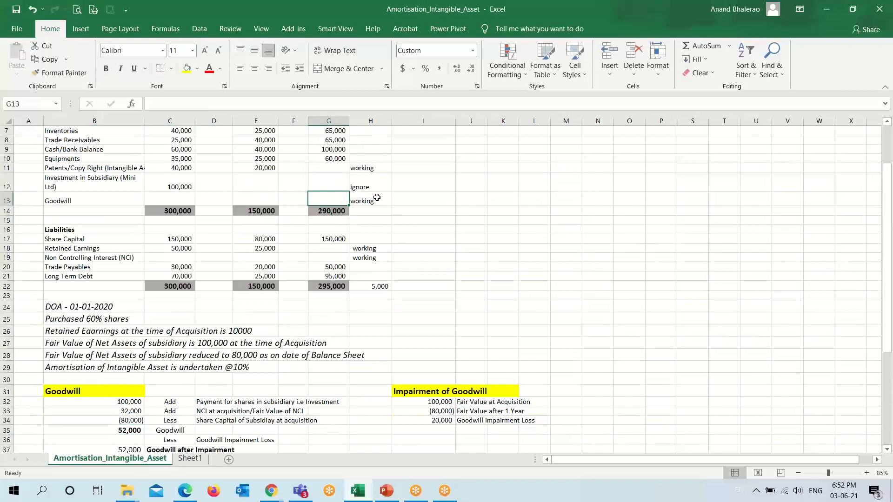
{"action": "type", "text": "="}
{"action": "scroll", "coordinate": [232, 302], "scroll_direction": "down", "scroll_amount": 2}
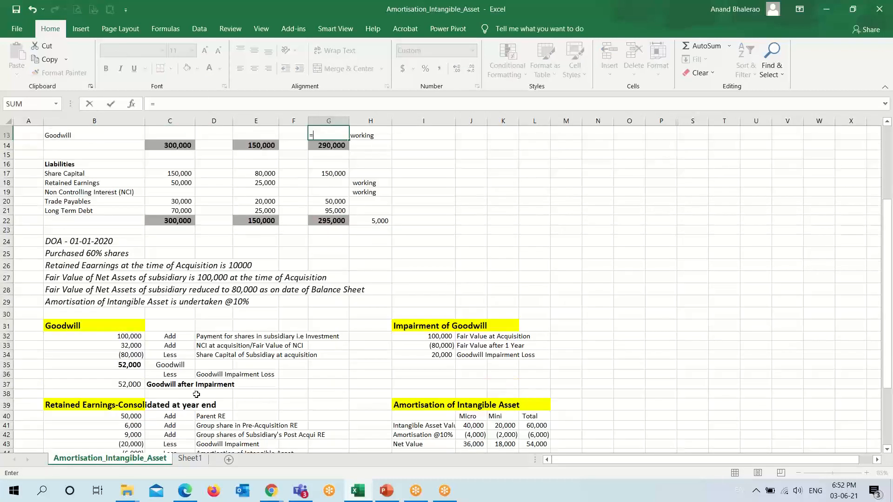
{"action": "left_click", "coordinate": [126, 365]}
{"action": "key", "text": "Return"}
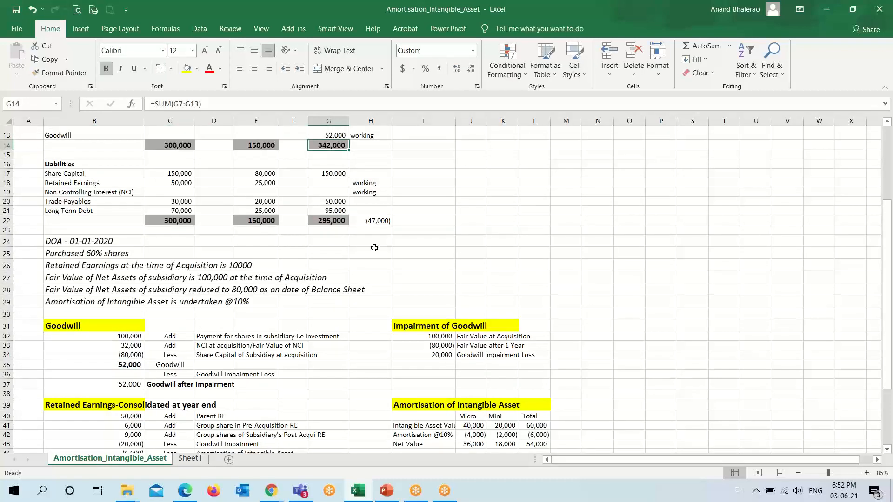
Compare the fair values in the Impairment of Goodwill working with the fair value notes in rows 27 and 28
{"action": "scroll", "coordinate": [335, 232], "scroll_direction": "up", "scroll_amount": 1}
{"action": "left_click", "coordinate": [328, 172]}
{"action": "scroll", "coordinate": [353, 241], "scroll_direction": "down", "scroll_amount": 2}
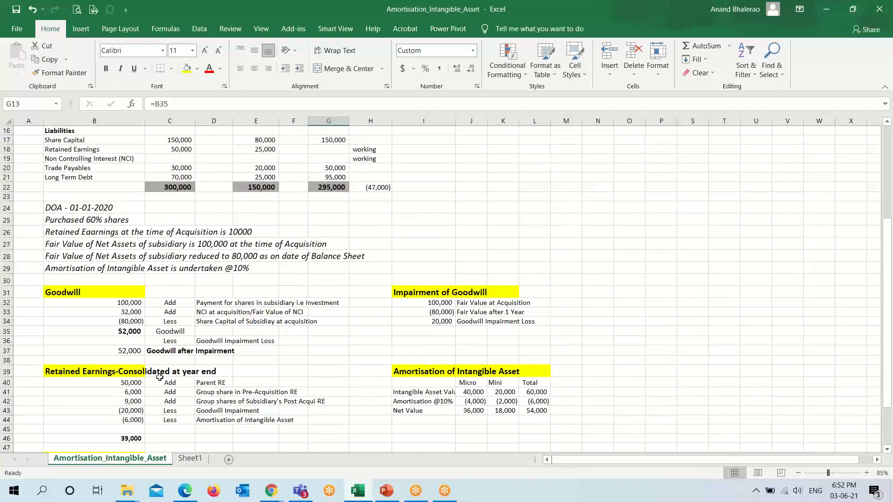
{"action": "left_click", "coordinate": [400, 296]}
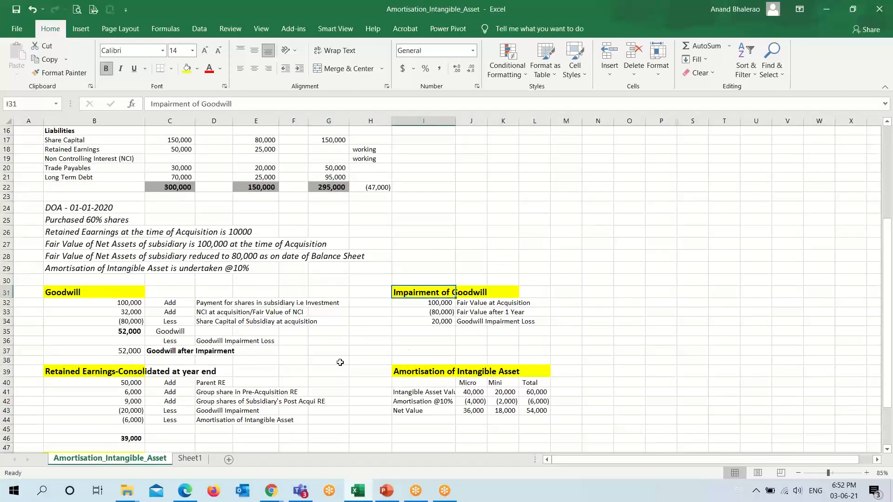
{"action": "left_click", "coordinate": [404, 335]}
{"action": "left_click", "coordinate": [401, 295]}
{"action": "scroll", "coordinate": [392, 364], "scroll_direction": "up", "scroll_amount": 1}
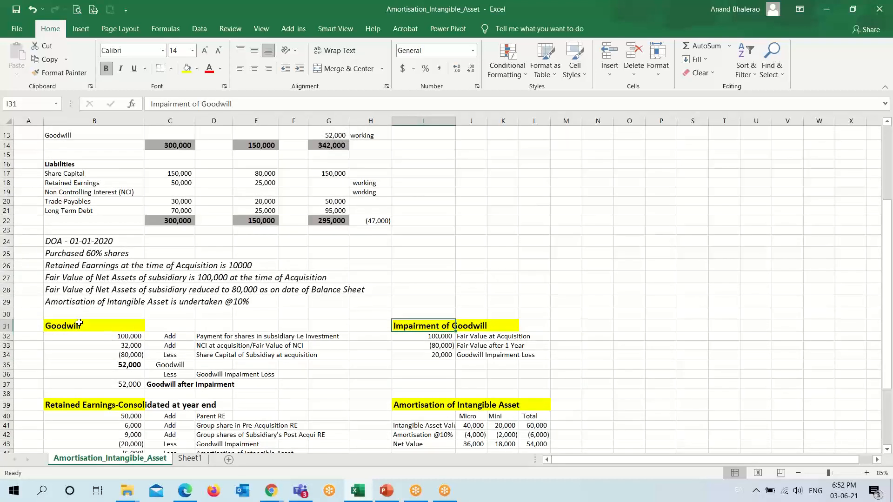
{"action": "left_click", "coordinate": [436, 356]}
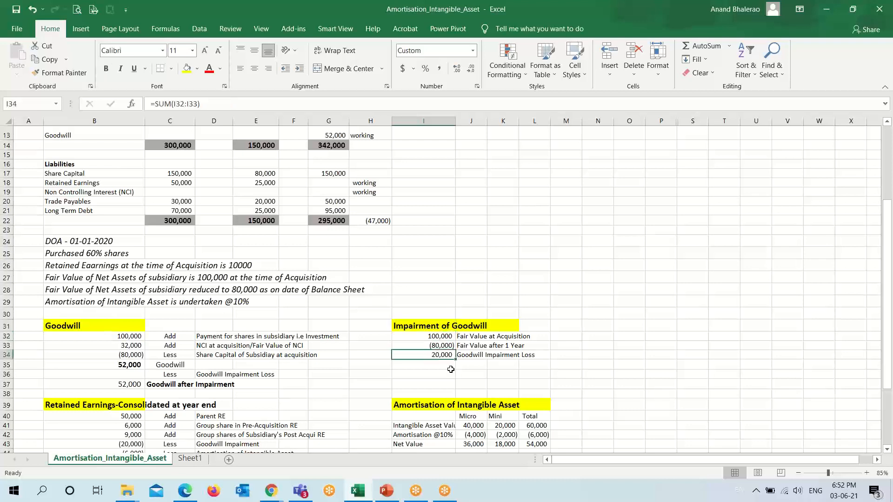
{"action": "left_click", "coordinate": [441, 334]}
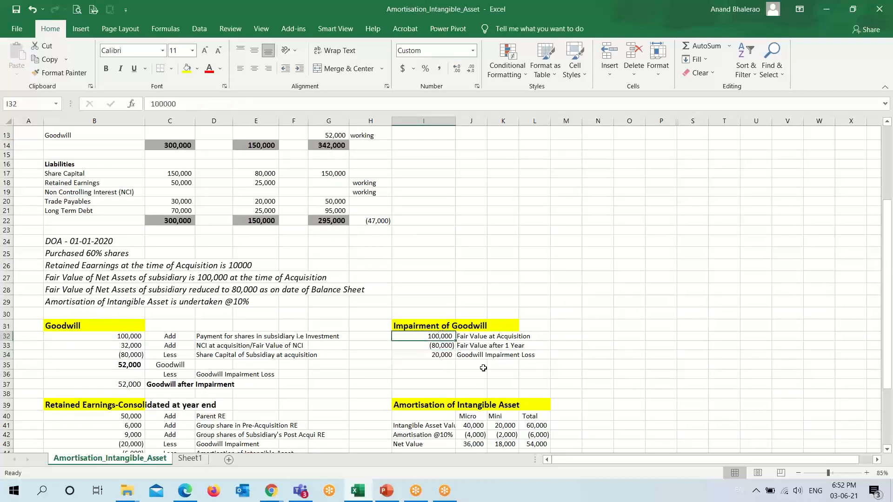
{"action": "left_click", "coordinate": [50, 278]}
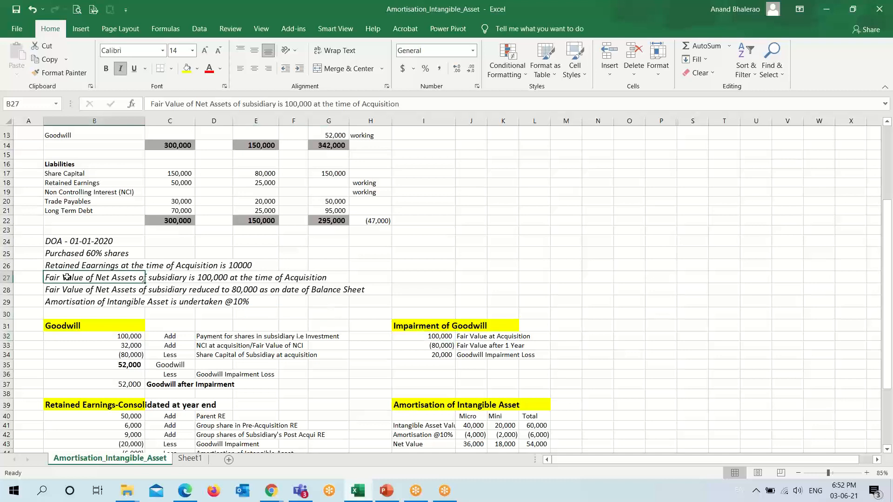
{"action": "left_click", "coordinate": [99, 314]}
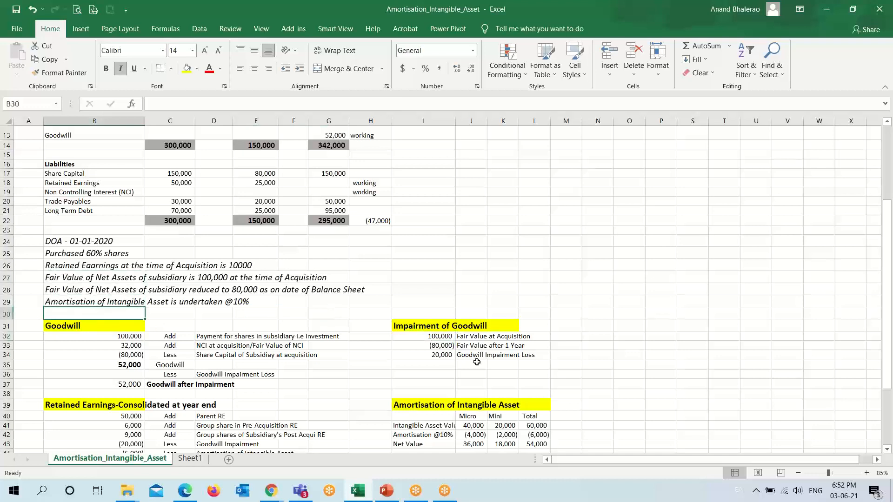
{"action": "left_click", "coordinate": [428, 346]}
{"action": "left_click_drag", "start_coordinate": [54, 288], "coordinate": [360, 287]}
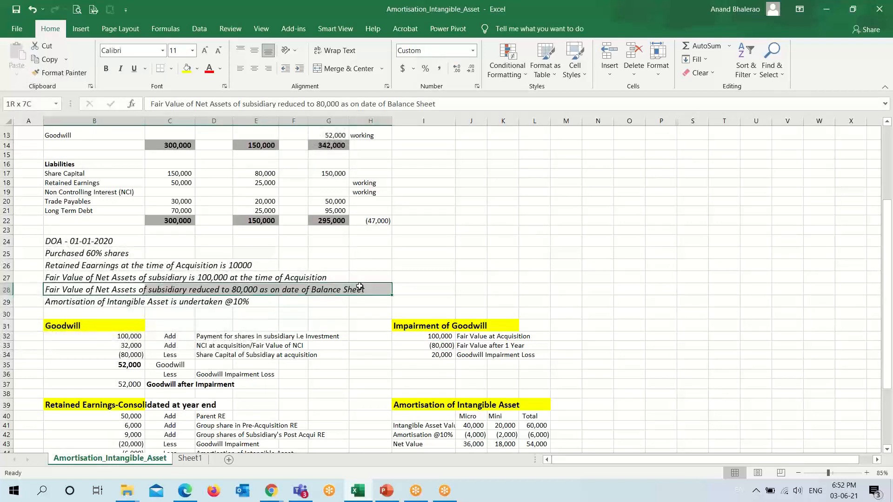
Check the contents of I32 to I34 in the Impairment of Goodwill working against the goodwill total in B35
{"action": "left_click", "coordinate": [442, 346]}
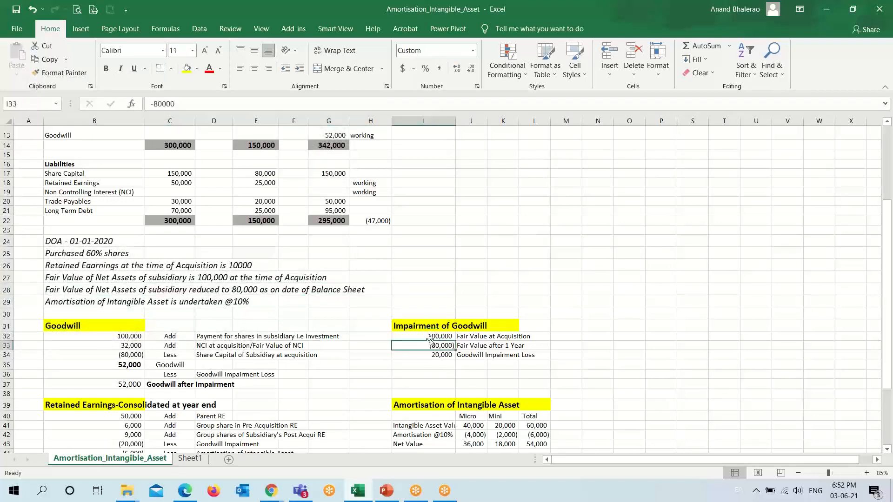
{"action": "key", "text": "F2"}
{"action": "key", "text": "Escape"}
{"action": "left_click", "coordinate": [439, 355]}
{"action": "key", "text": "F2"}
{"action": "key", "text": "Escape"}
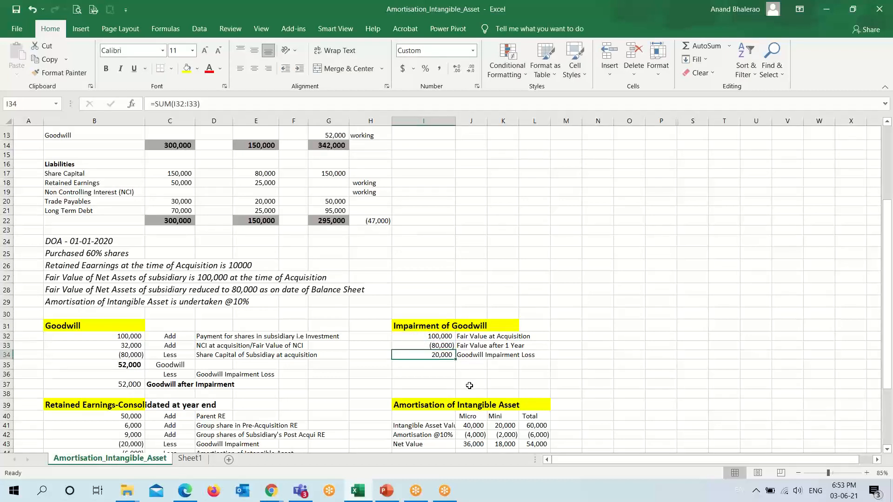
{"action": "key", "text": "F2"}
{"action": "key", "text": "Escape"}
{"action": "key", "text": "F2"}
{"action": "key", "text": "Escape"}
{"action": "left_click", "coordinate": [427, 336]}
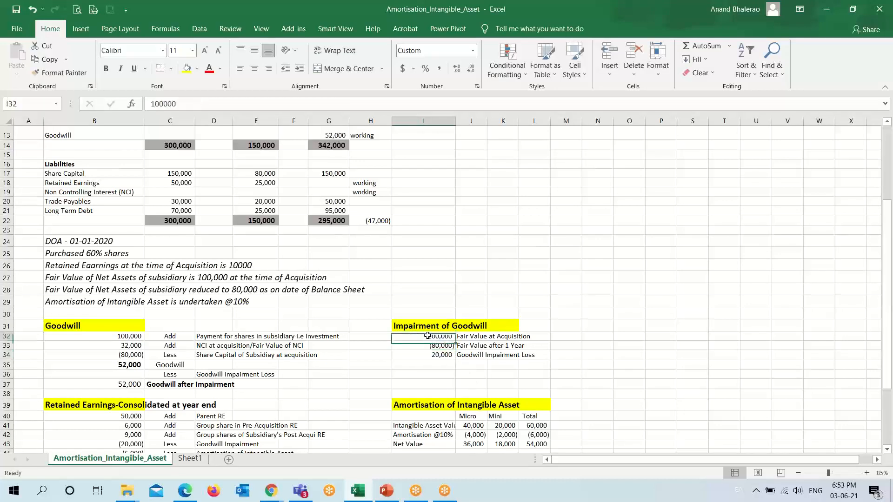
{"action": "left_click", "coordinate": [124, 364]}
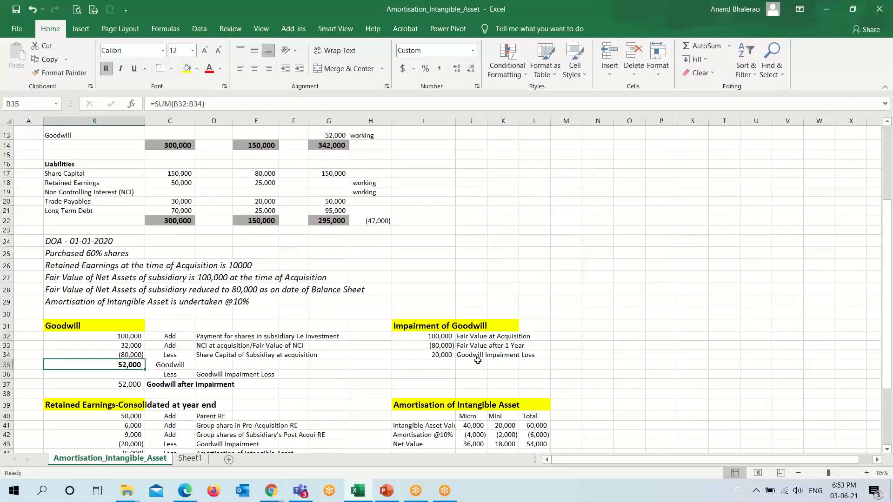
Deduct the goodwill impairment loss in B36 by linking it to the impairment working with -I34, and bold the Goodwill after Impairment figure in B37
{"action": "left_click", "coordinate": [436, 335]}
{"action": "left_click", "coordinate": [123, 337]}
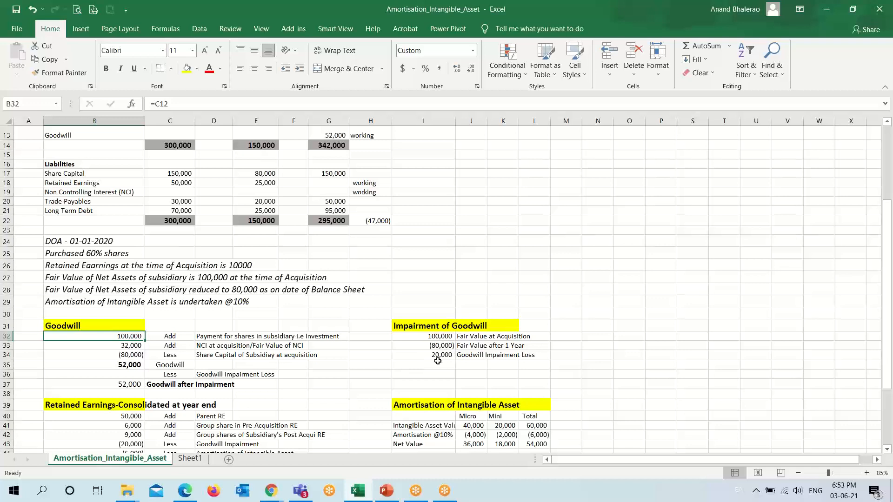
{"action": "left_click", "coordinate": [436, 353]}
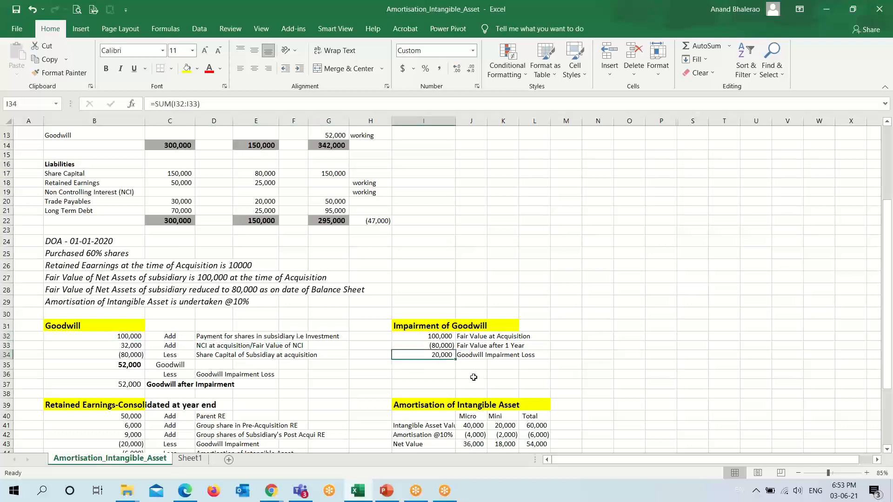
{"action": "left_click", "coordinate": [107, 371]}
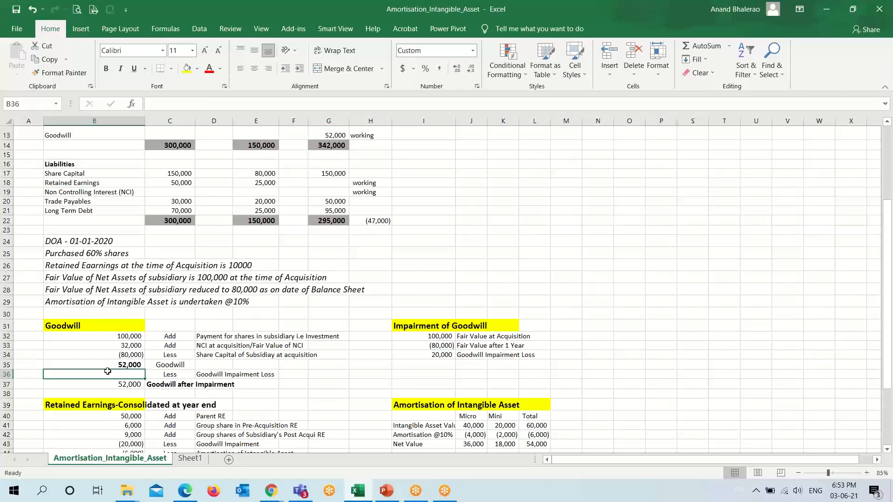
{"action": "type", "text": "-"}
{"action": "scroll", "coordinate": [299, 422], "scroll_direction": "up", "scroll_amount": 1}
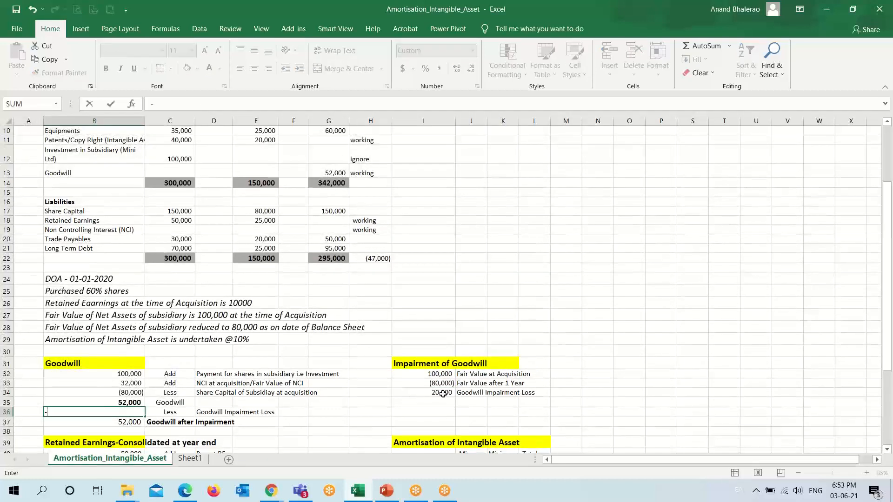
{"action": "left_click", "coordinate": [433, 392]}
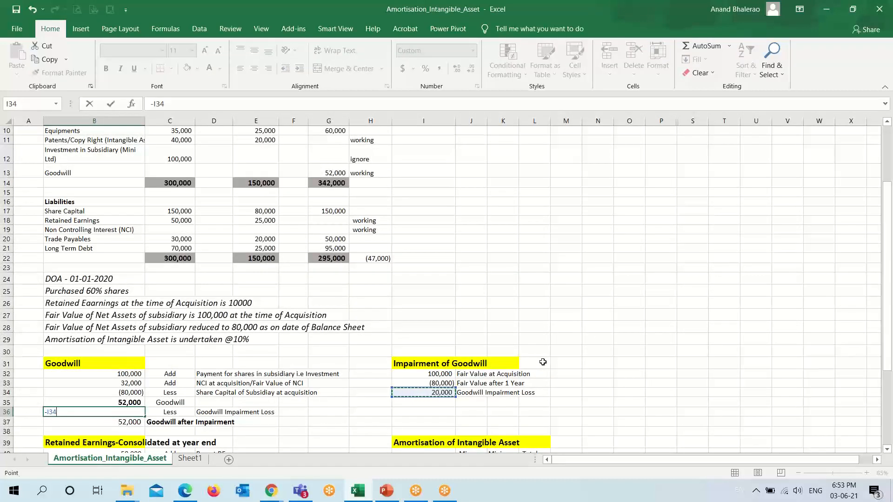
{"action": "key", "text": "Return"}
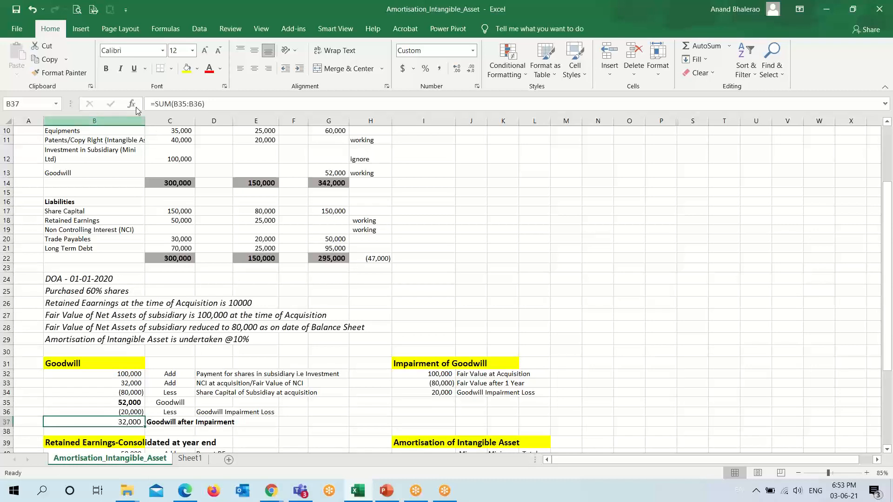
{"action": "left_click", "coordinate": [106, 68]}
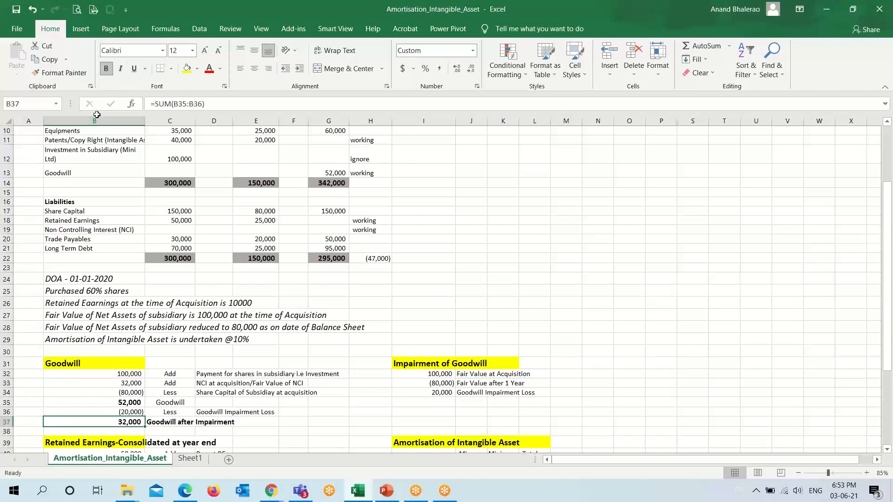
Relink the combined Goodwill in G13 to the goodwill after impairment from the working, using =B37
{"action": "left_click", "coordinate": [325, 175]}
{"action": "type", "text": "="}
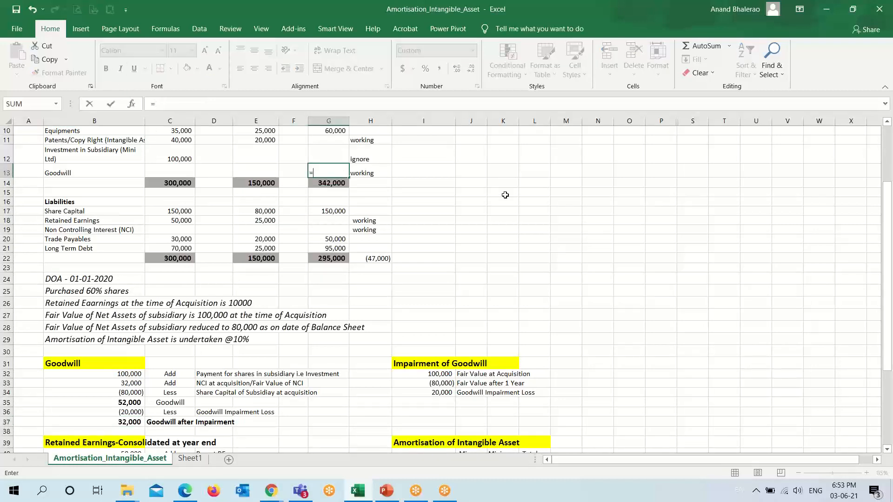
{"action": "scroll", "coordinate": [154, 363], "scroll_direction": "down", "scroll_amount": 2}
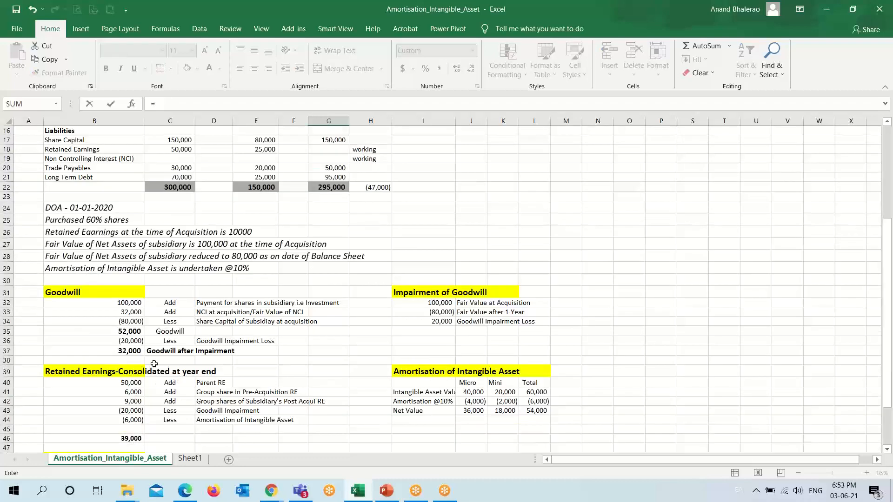
{"action": "left_click", "coordinate": [126, 350]}
{"action": "key", "text": "Return"}
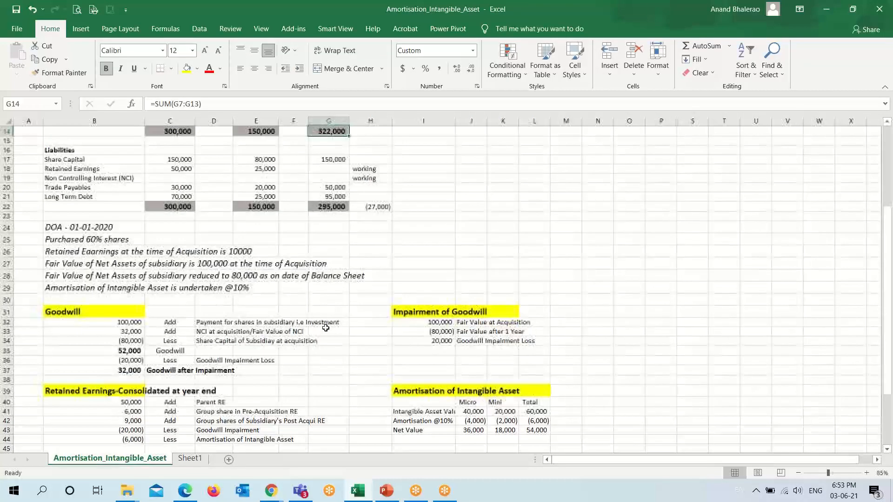
{"action": "scroll", "coordinate": [325, 328], "scroll_direction": "up", "scroll_amount": 4}
{"action": "left_click", "coordinate": [328, 227]}
Examine the amortisation note in B29 and the source cells of the Micro and Mini intangible asset values in J41 and K41
{"action": "scroll", "coordinate": [366, 359], "scroll_direction": "down", "scroll_amount": 4}
{"action": "scroll", "coordinate": [366, 358], "scroll_direction": "down", "scroll_amount": 2}
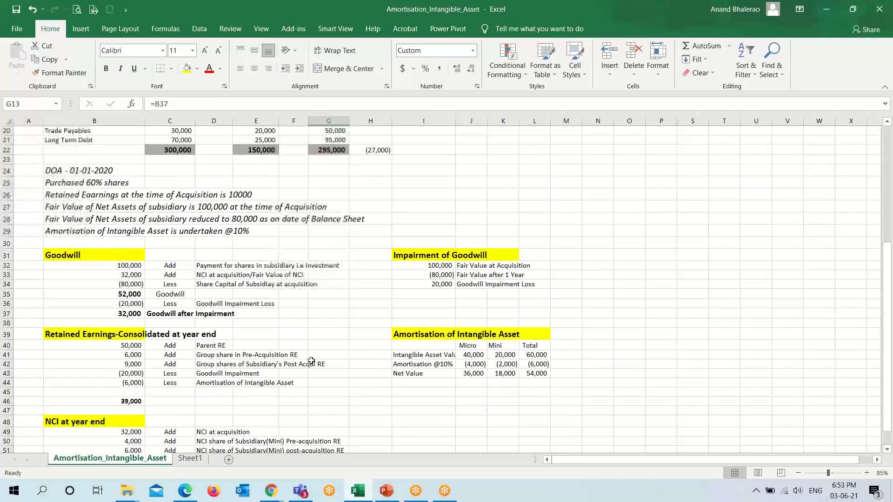
{"action": "left_click", "coordinate": [73, 336]}
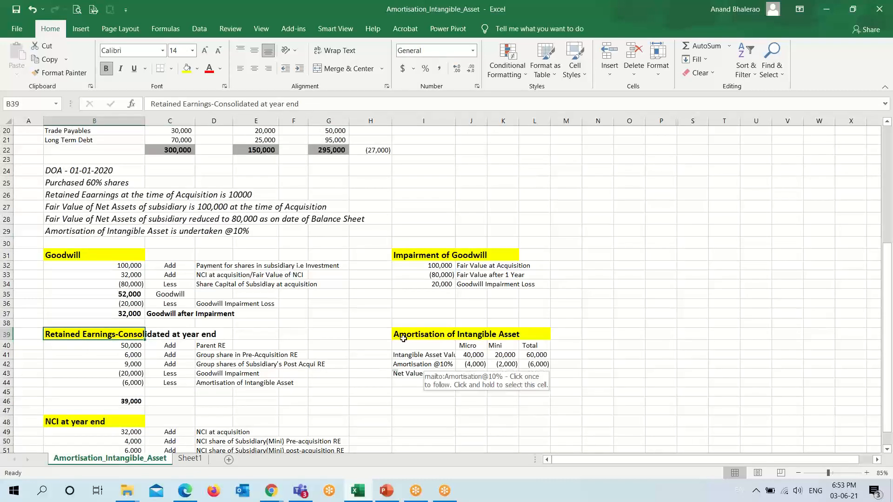
{"action": "left_click", "coordinate": [54, 233]}
{"action": "scroll", "coordinate": [501, 462], "scroll_direction": "up", "scroll_amount": 1}
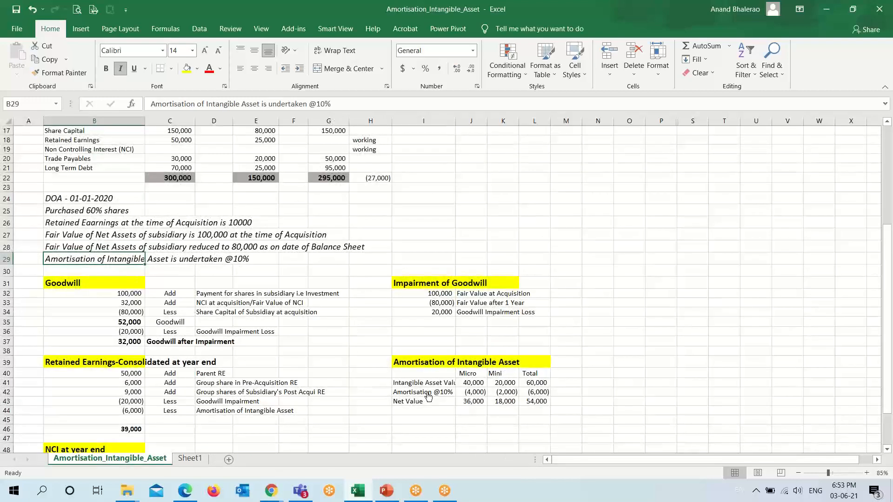
{"action": "left_click", "coordinate": [416, 380]}
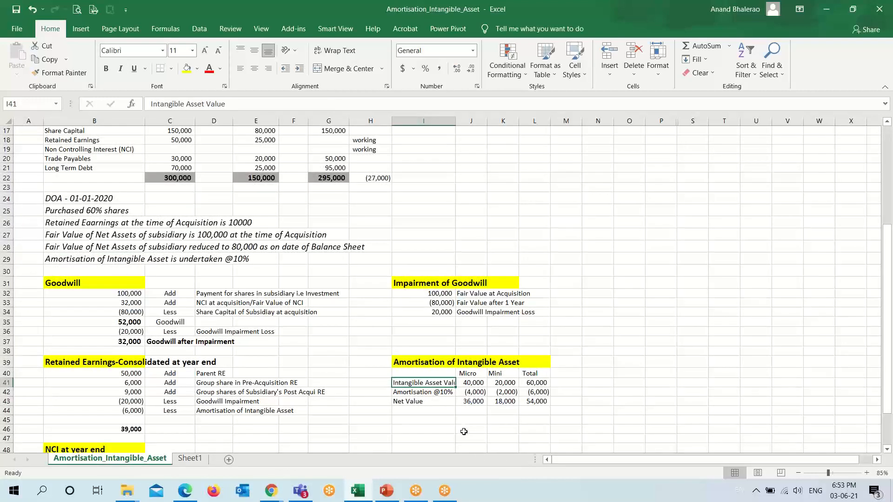
{"action": "left_click", "coordinate": [471, 384]}
{"action": "key", "text": "F2"}
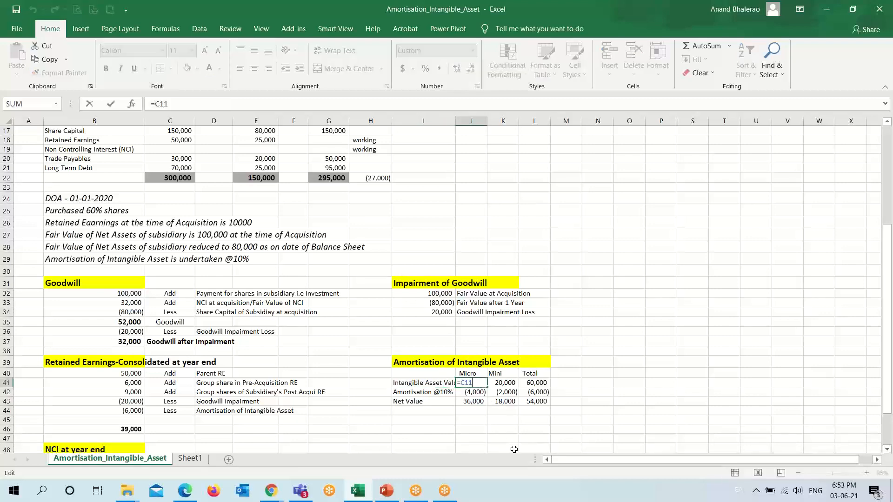
{"action": "scroll", "coordinate": [511, 448], "scroll_direction": "up", "scroll_amount": 4}
{"action": "key", "text": "Escape"}
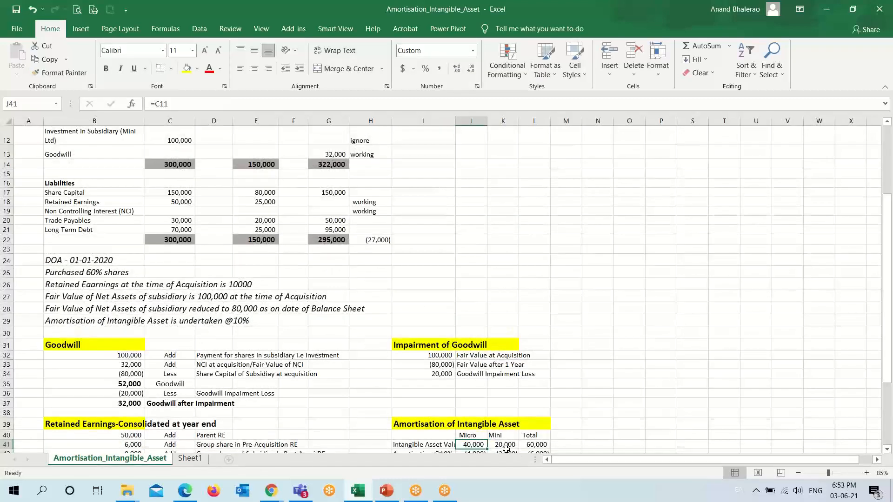
{"action": "left_click", "coordinate": [505, 445]}
{"action": "key", "text": "F2"}
{"action": "scroll", "coordinate": [343, 336], "scroll_direction": "up", "scroll_amount": 4}
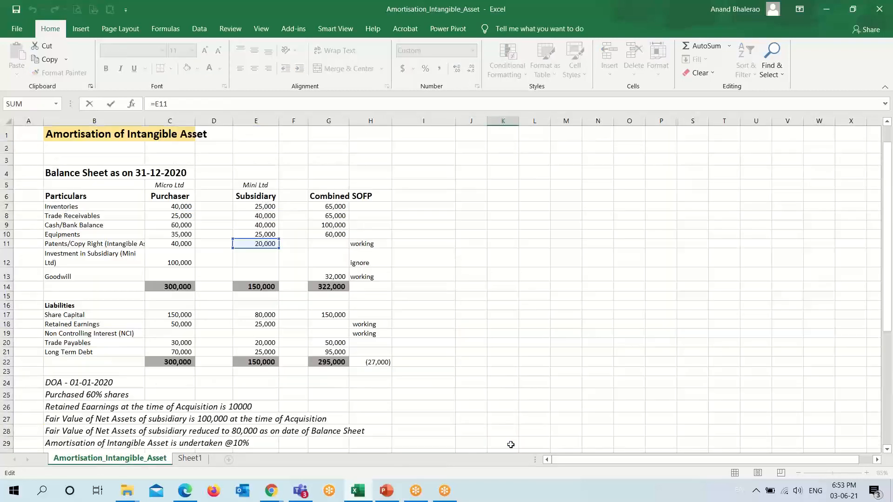
Highlight the Patents/Copy Right values of Mini Ltd in E11 and Micro Ltd in C11 with a light gold fill
{"action": "left_click", "coordinate": [256, 243]}
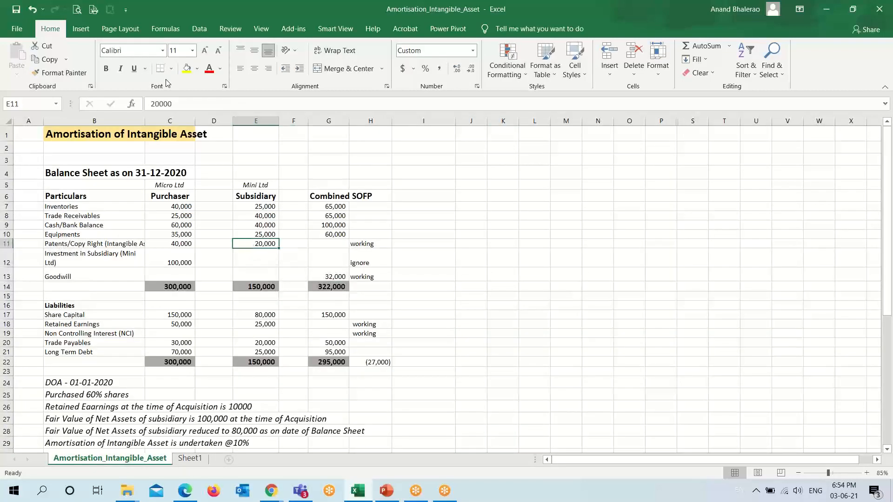
{"action": "left_click", "coordinate": [197, 68]}
{"action": "left_click", "coordinate": [250, 106]}
{"action": "left_click", "coordinate": [181, 244]}
{"action": "key", "text": "F4"}
Examine the 10% amortisation formulas in J42 and K42 and the net value formulas in row 43 for Micro and Mini
{"action": "scroll", "coordinate": [379, 329], "scroll_direction": "down", "scroll_amount": 3}
{"action": "scroll", "coordinate": [497, 410], "scroll_direction": "down", "scroll_amount": 2}
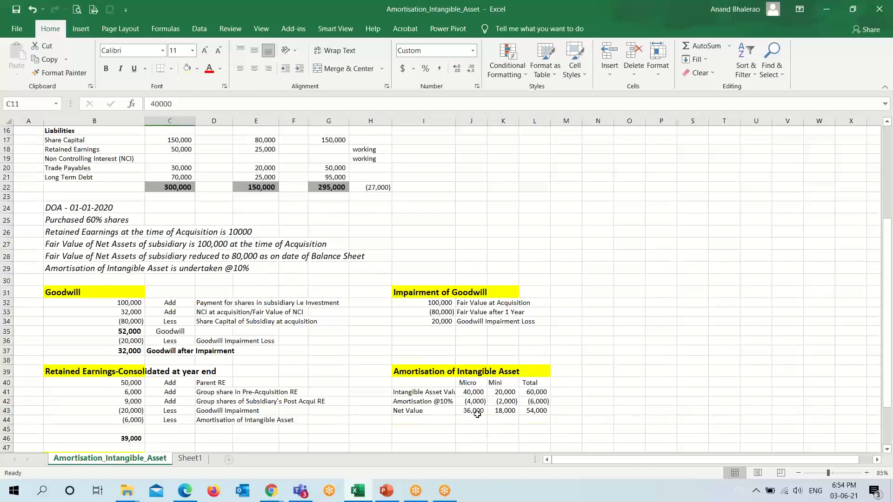
{"action": "left_click", "coordinate": [412, 402]}
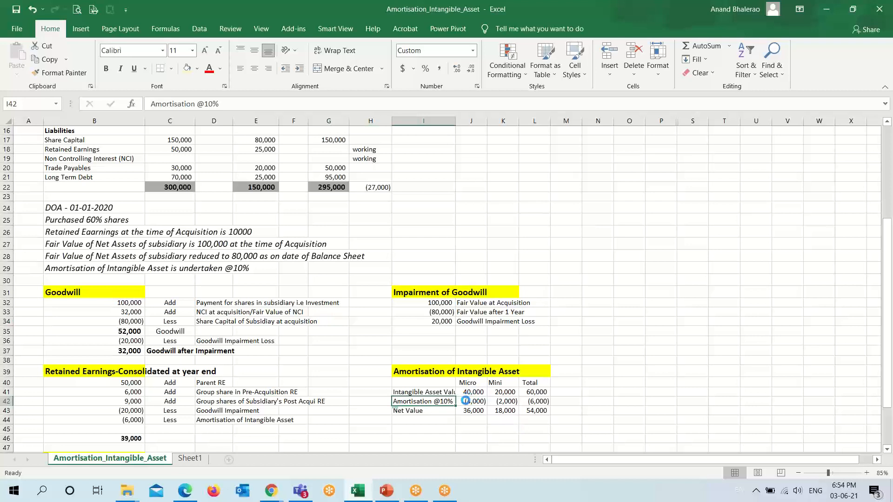
{"action": "double_click", "coordinate": [469, 402]}
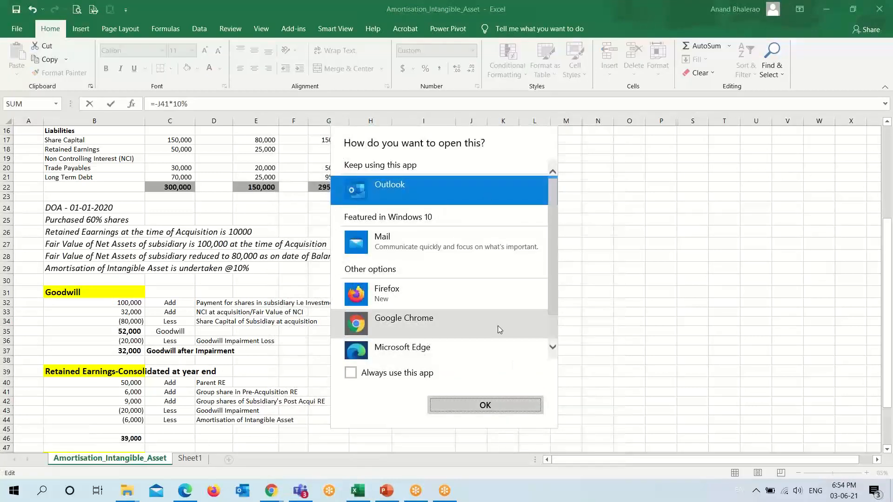
{"action": "key", "text": "Escape"}
{"action": "key", "text": "Escape"}
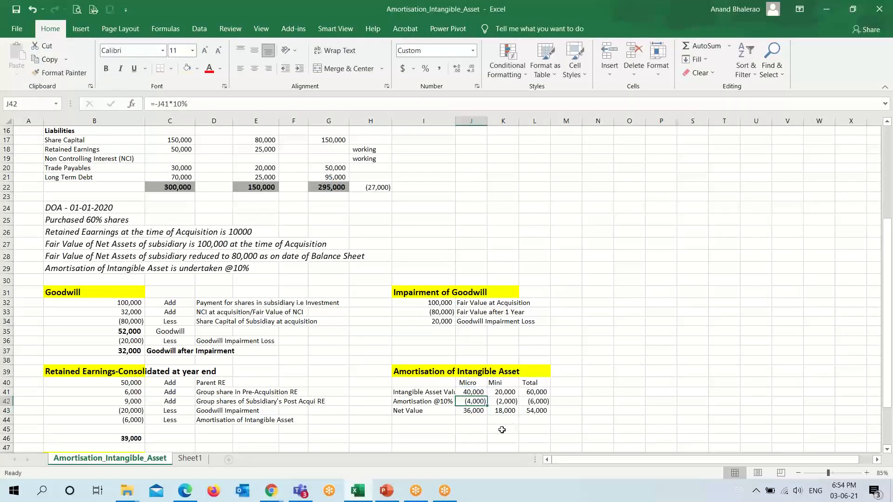
{"action": "key", "text": "Tab"}
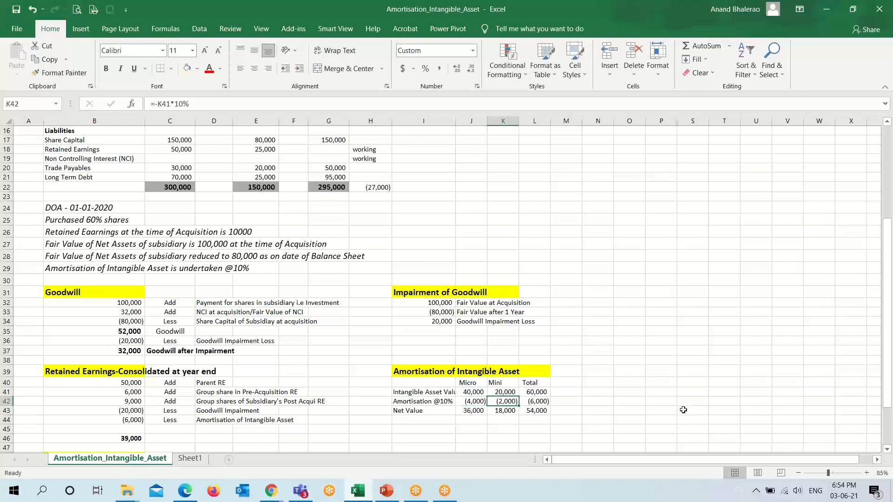
{"action": "key", "text": "Left"}
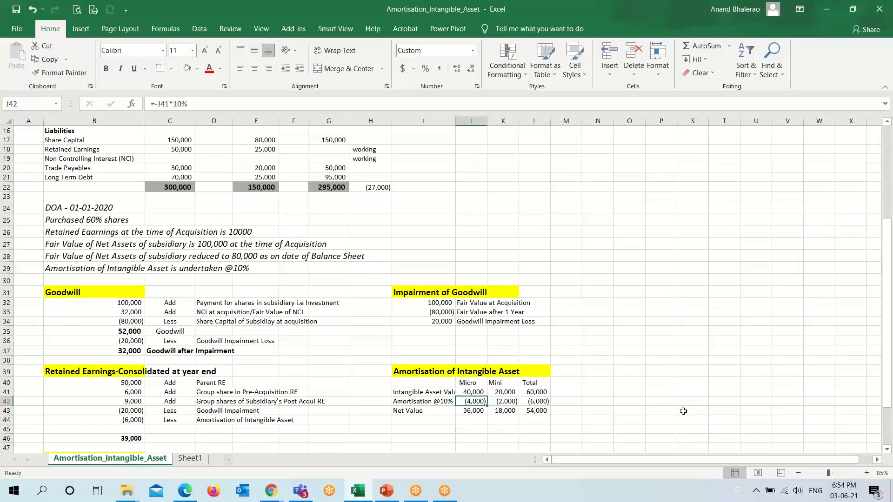
{"action": "key", "text": "Right"}
{"action": "key", "text": "Down"}
{"action": "key", "text": "Left"}
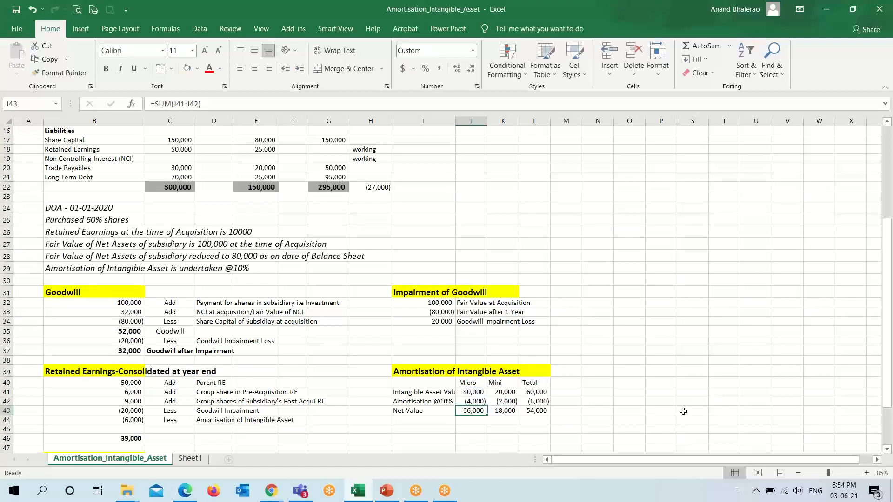
Bold the total net value in L43 and the total amortisation in L42 of the Amortisation of Intangible Asset working
{"action": "key", "text": "Right"}
{"action": "key", "text": "Right"}
{"action": "key", "text": "F2"}
{"action": "key", "text": "Escape"}
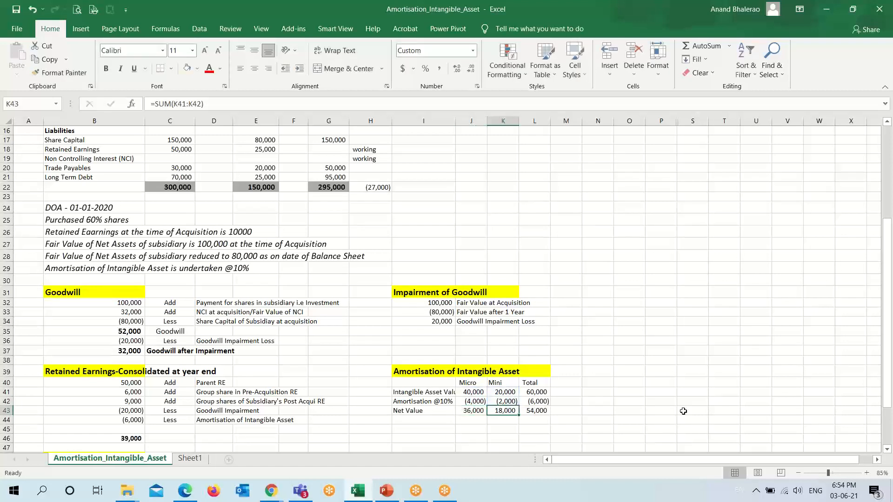
{"action": "key", "text": "ctrl+b"}
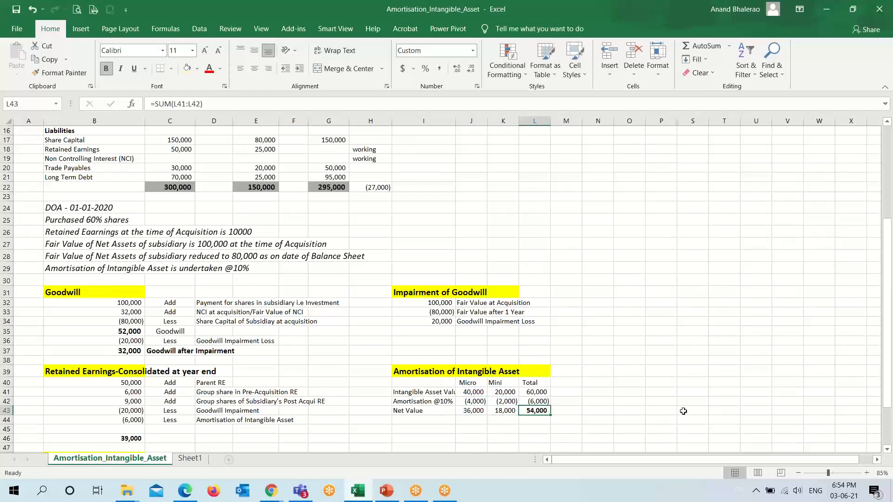
{"action": "left_click", "coordinate": [535, 401]}
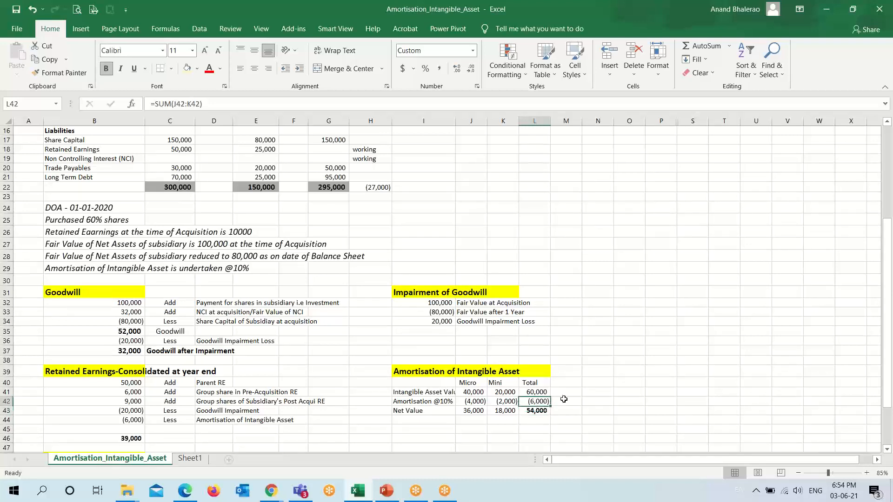
{"action": "key", "text": "ctrl+b"}
Check the intangible asset amortisation deduction in B44 of the consolidated retained earnings working
{"action": "left_click", "coordinate": [60, 372]}
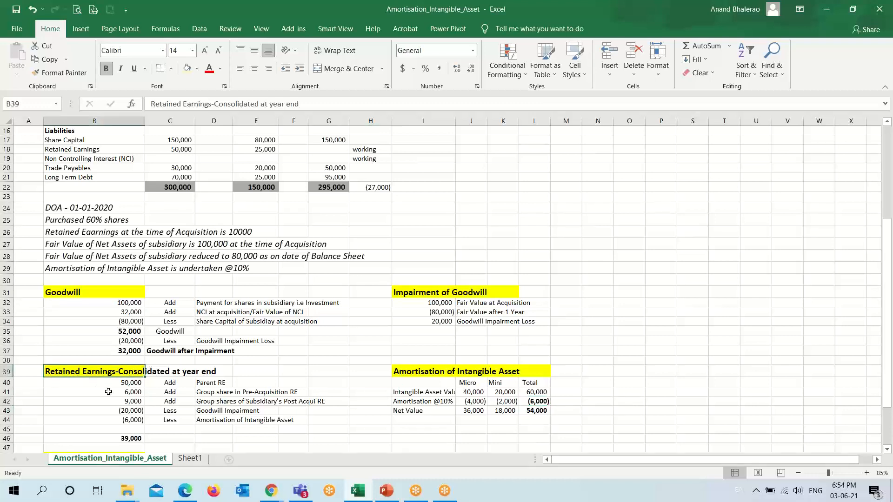
{"action": "left_click", "coordinate": [128, 420]}
{"action": "left_click", "coordinate": [109, 372]}
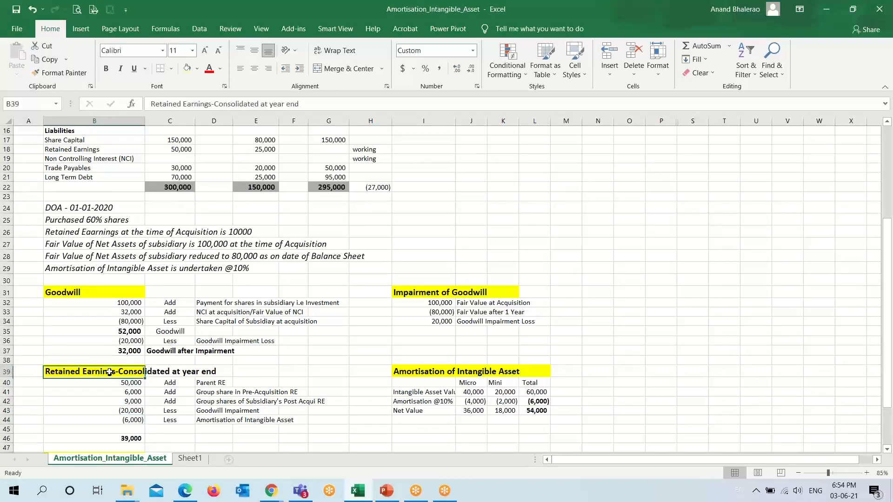
Link the combined Patents/Copy Right value in G11 to the total net intangible asset value from the working, using =L43
{"action": "left_click", "coordinate": [529, 411]}
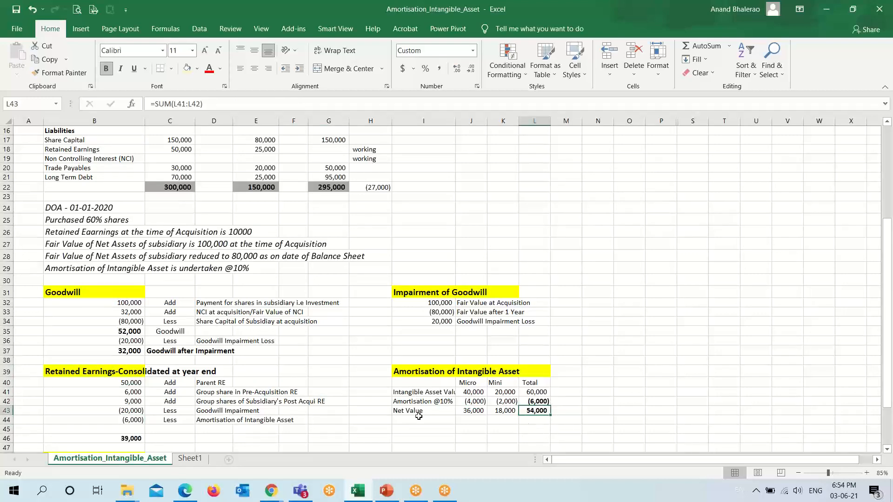
{"action": "scroll", "coordinate": [452, 425], "scroll_direction": "up", "scroll_amount": 5}
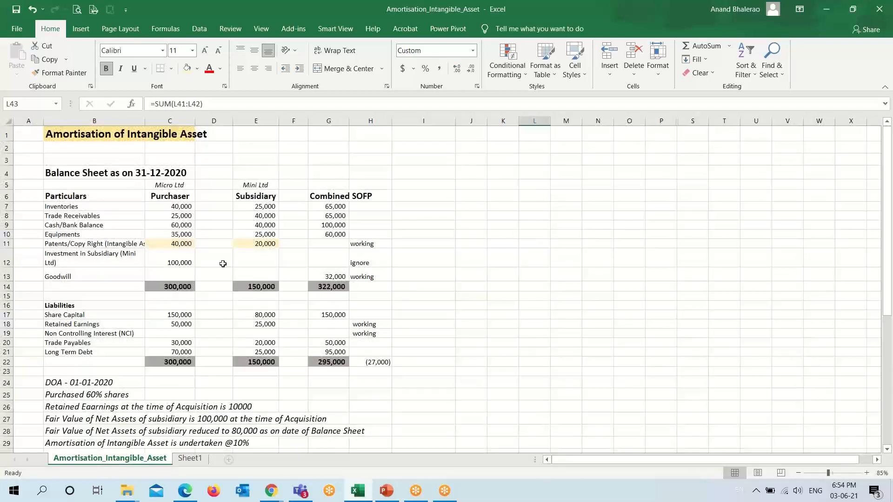
{"action": "left_click", "coordinate": [335, 244]}
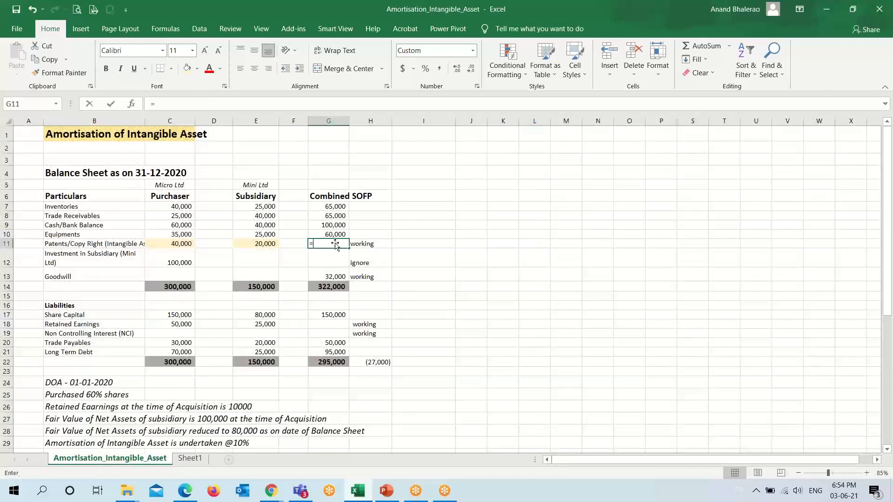
{"action": "type", "text": "="}
{"action": "scroll", "coordinate": [413, 299], "scroll_direction": "down", "scroll_amount": 7}
{"action": "left_click", "coordinate": [541, 355]}
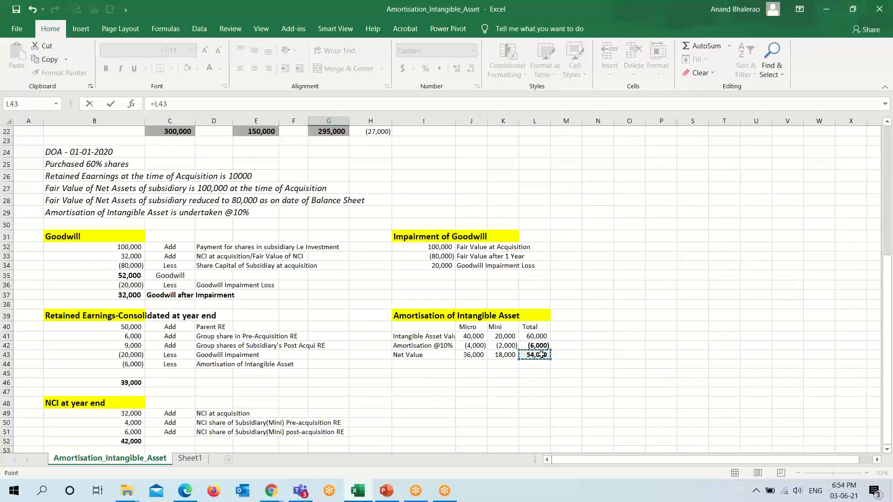
{"action": "scroll", "coordinate": [419, 279], "scroll_direction": "up", "scroll_amount": 6}
{"action": "key", "text": "Return"}
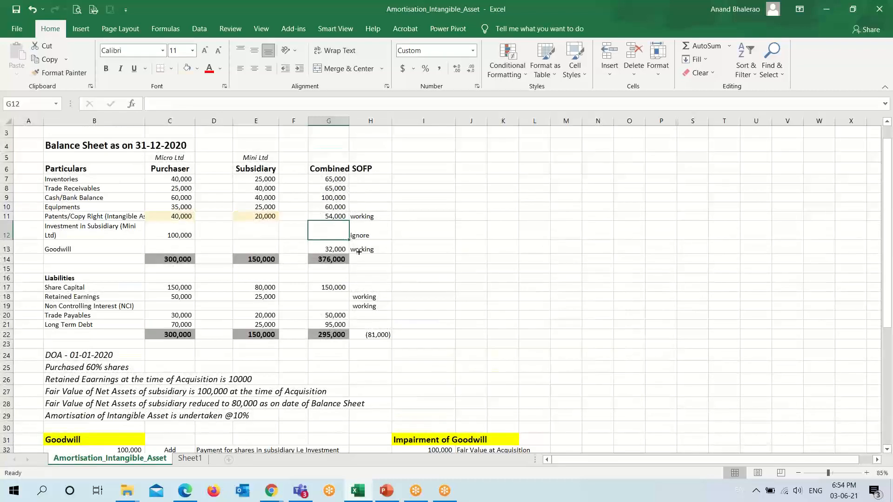
Check the Patents link in G11 and the Parent RE formula in B40 of the consolidated retained earnings working
{"action": "left_click", "coordinate": [331, 215]}
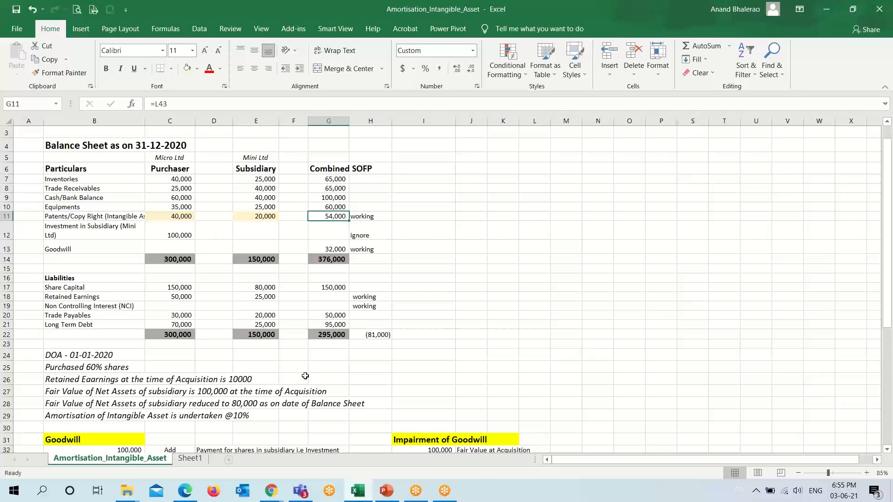
{"action": "scroll", "coordinate": [305, 376], "scroll_direction": "down", "scroll_amount": 5}
{"action": "left_click", "coordinate": [52, 352]}
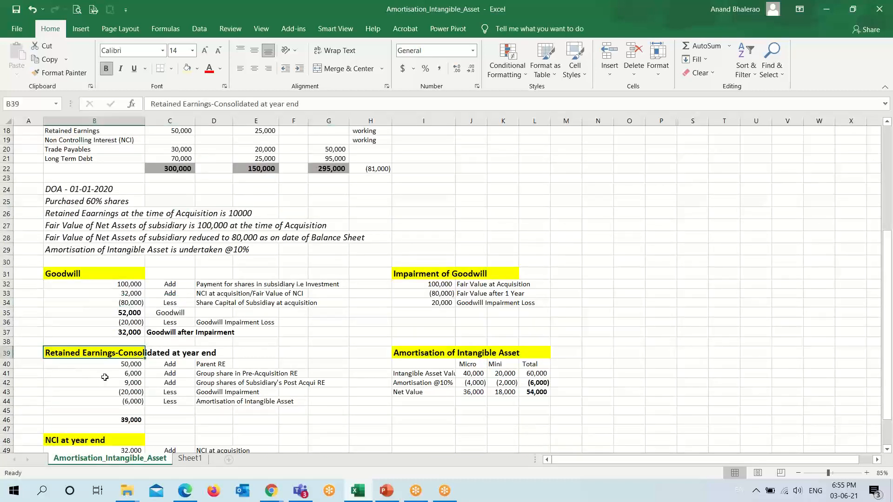
{"action": "left_click", "coordinate": [125, 363]}
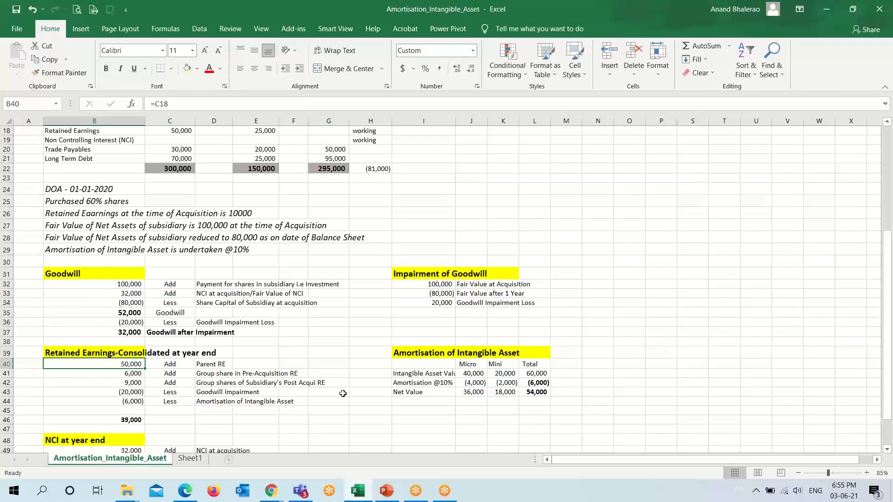
{"action": "key", "text": "F2"}
{"action": "scroll", "coordinate": [333, 392], "scroll_direction": "up", "scroll_amount": 5}
{"action": "key", "text": "Escape"}
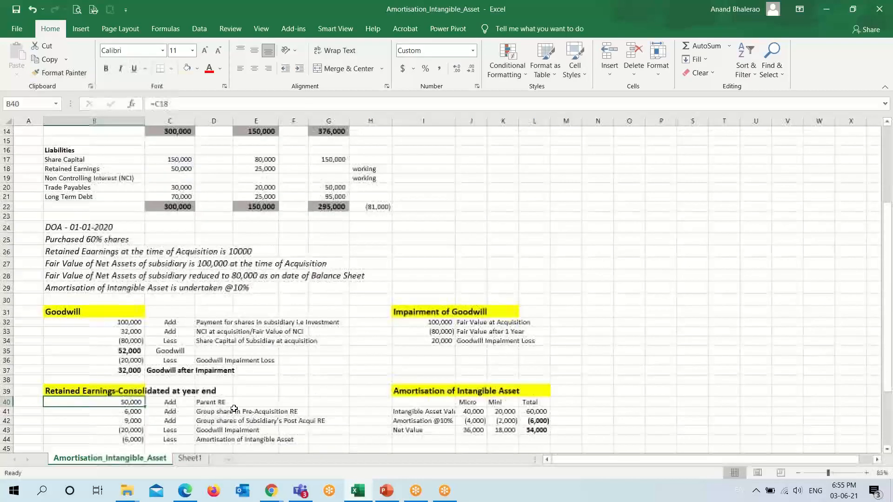
Examine the group share in pre-acquisition RE formula in B41 against the note on retained earnings at acquisition in B26
{"action": "key", "text": "Down"}
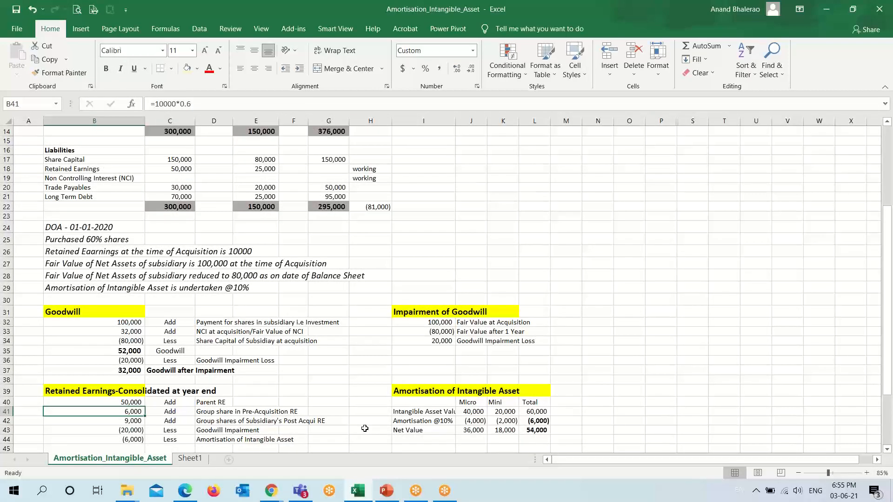
{"action": "key", "text": "F2"}
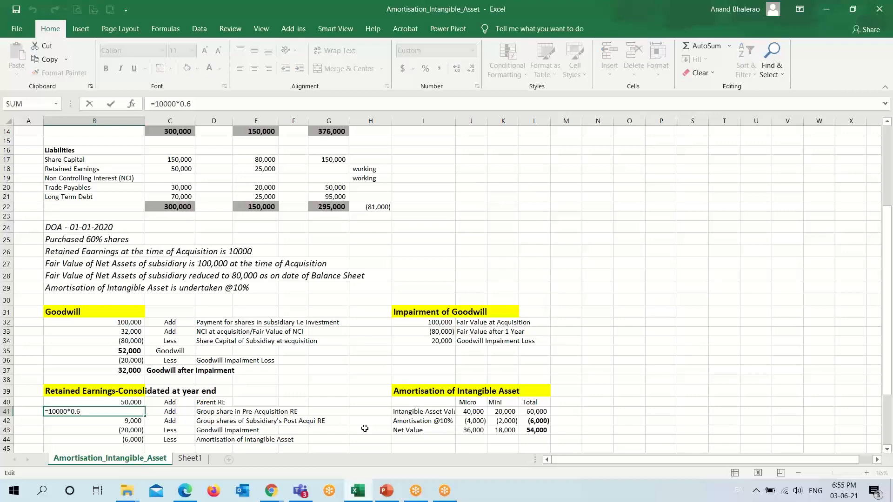
{"action": "scroll", "coordinate": [364, 428], "scroll_direction": "up", "scroll_amount": 1}
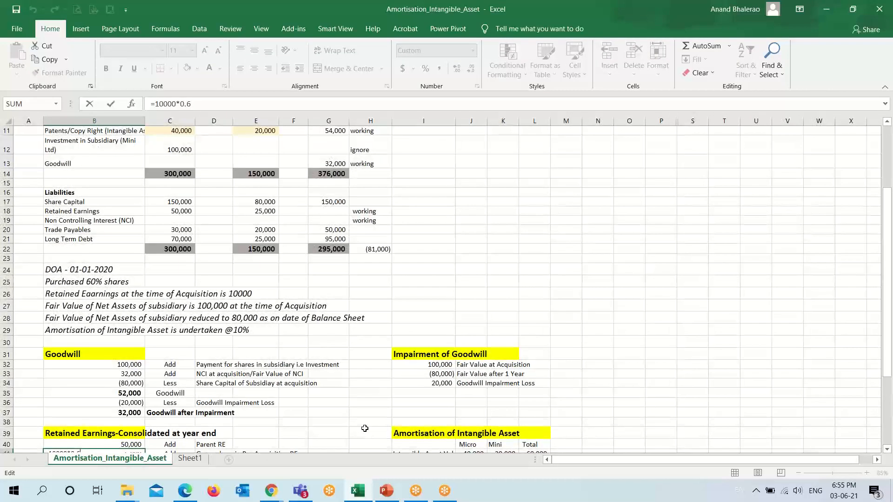
{"action": "scroll", "coordinate": [364, 428], "scroll_direction": "down", "scroll_amount": 2}
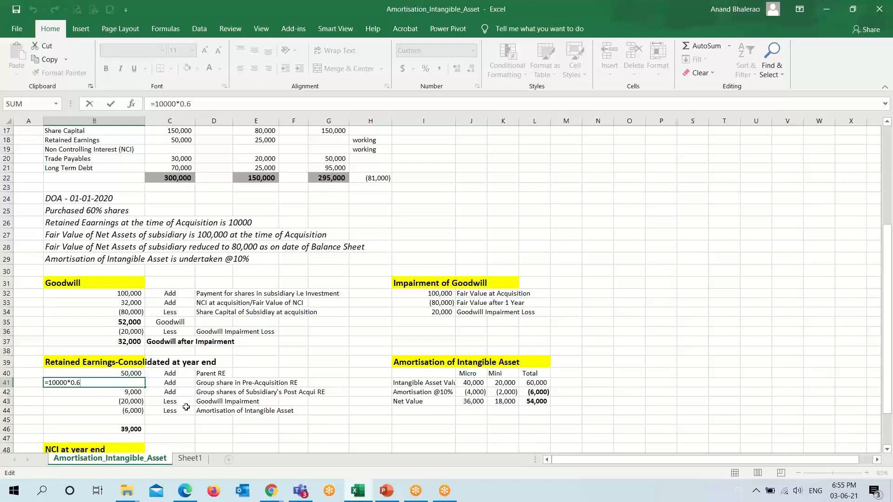
{"action": "left_click", "coordinate": [123, 247]}
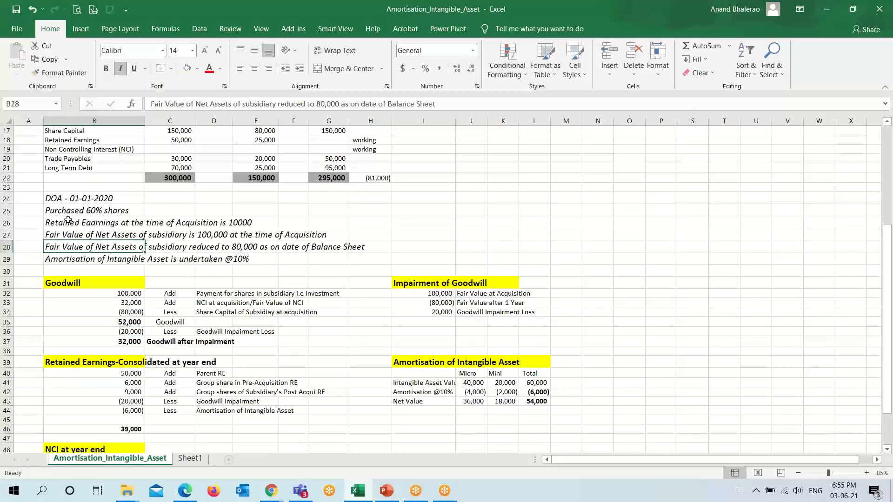
{"action": "left_click", "coordinate": [58, 223]}
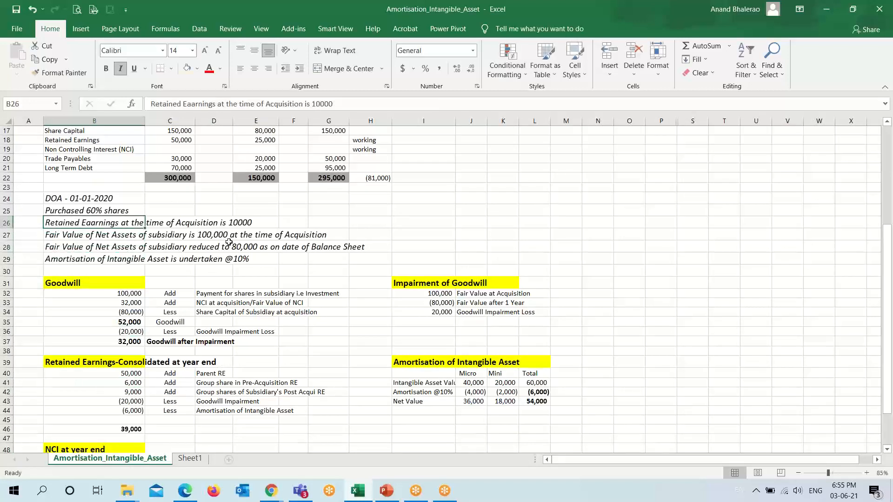
{"action": "left_click", "coordinate": [134, 383]}
{"action": "key", "text": "F2"}
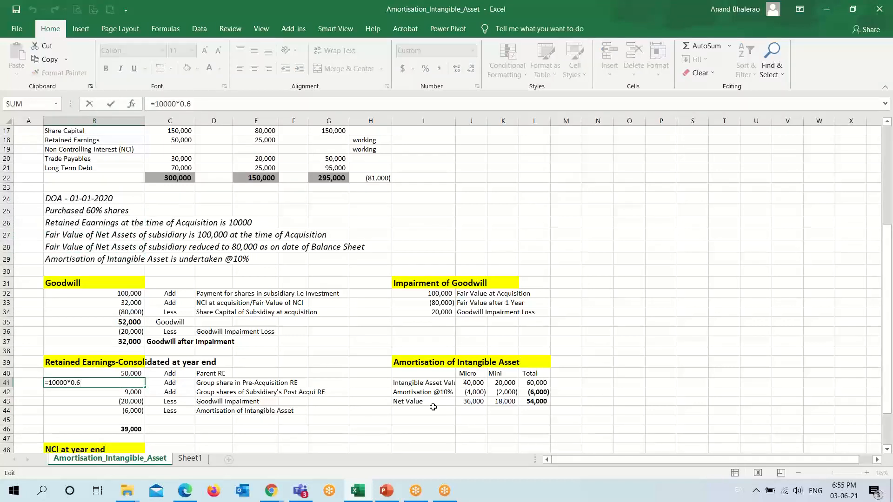
{"action": "key", "text": "Escape"}
Check the group share of post-acquisition RE formula in B42 and highlight Mini Ltd's Retained Earnings in E18 with the light orange fill
{"action": "key", "text": "Down"}
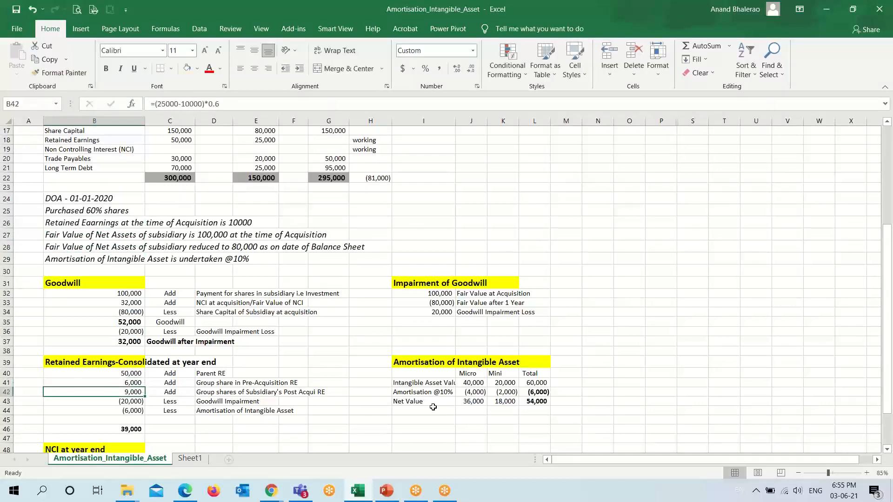
{"action": "key", "text": "F2"}
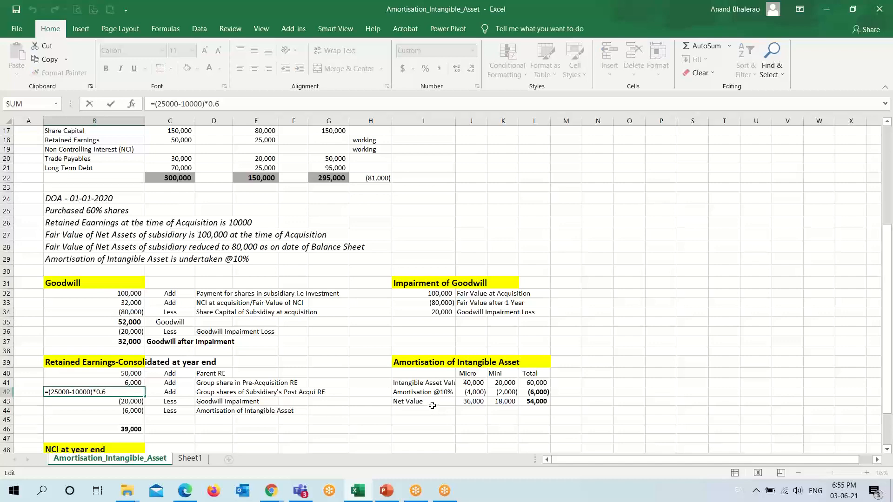
{"action": "key", "text": "Escape"}
{"action": "scroll", "coordinate": [432, 406], "scroll_direction": "up", "scroll_amount": 2}
{"action": "scroll", "coordinate": [253, 184], "scroll_direction": "down", "scroll_amount": 1}
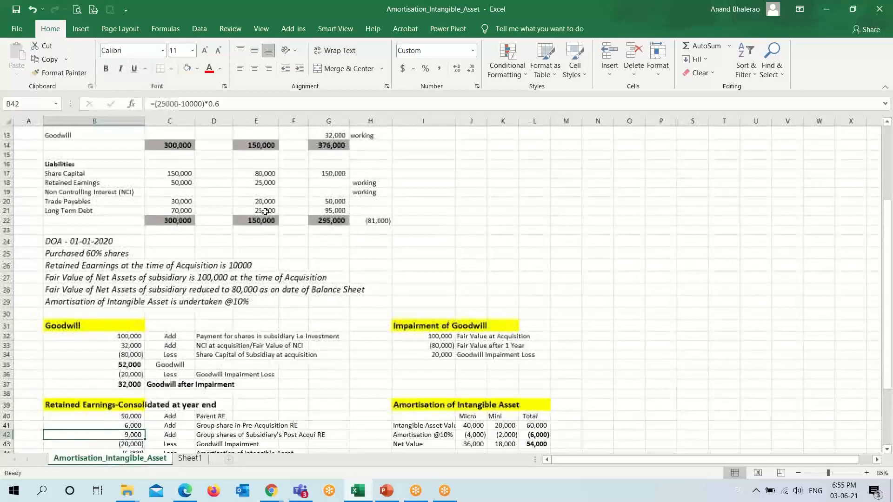
{"action": "left_click", "coordinate": [254, 184]}
{"action": "left_click", "coordinate": [187, 68]}
Review the post-acquisition RE formula in B42 and the goodwill impairment deduction formula in B43
{"action": "scroll", "coordinate": [237, 368], "scroll_direction": "down", "scroll_amount": 2}
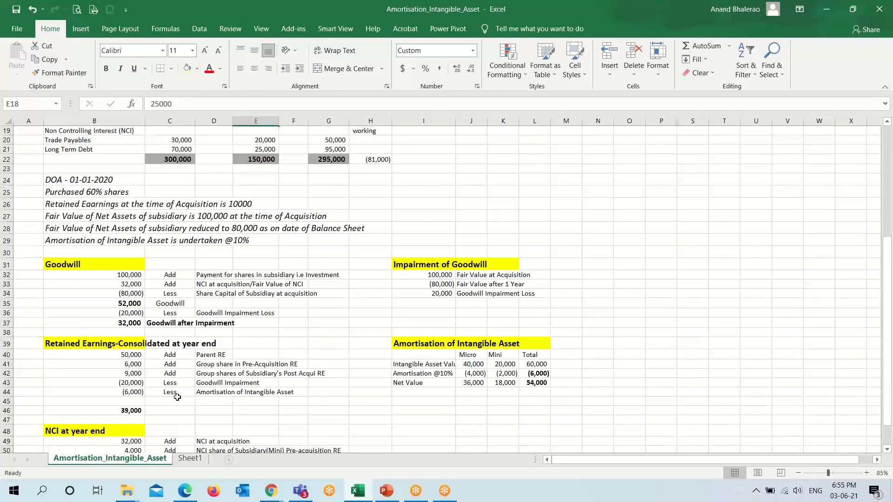
{"action": "left_click", "coordinate": [121, 373]}
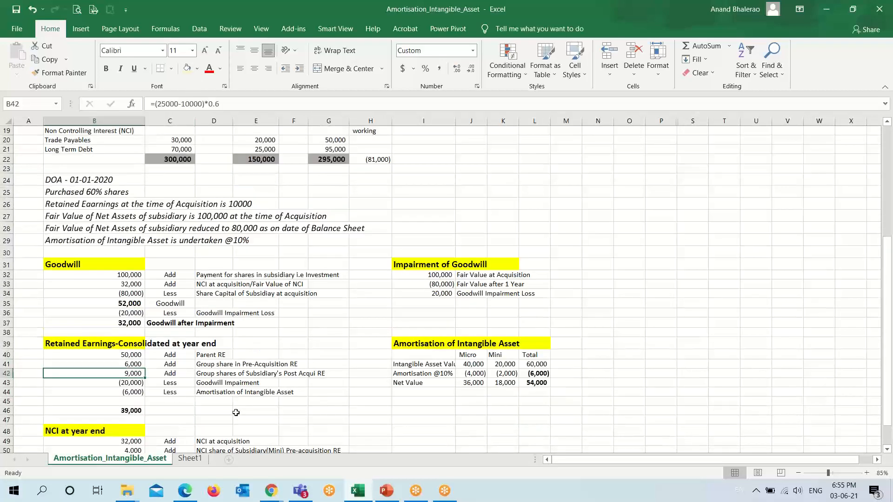
{"action": "key", "text": "F2"}
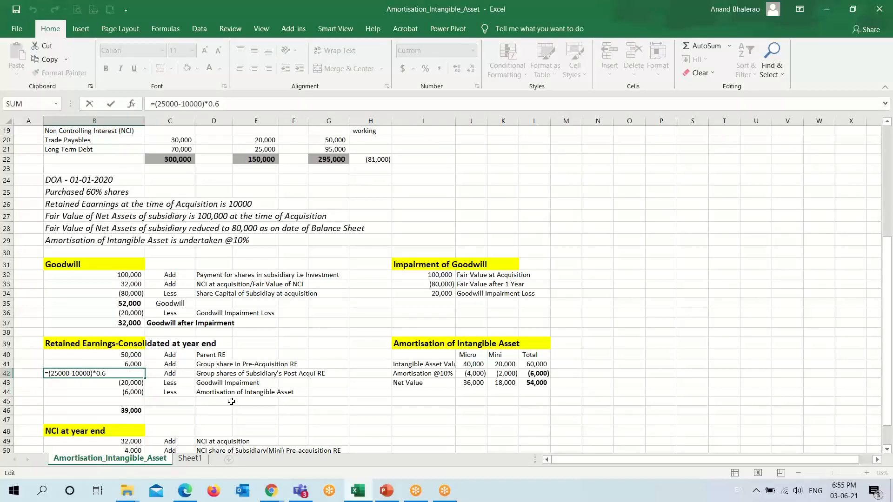
{"action": "key", "text": "Escape"}
{"action": "key", "text": "F2"}
{"action": "key", "text": "Escape"}
{"action": "left_click", "coordinate": [116, 384]}
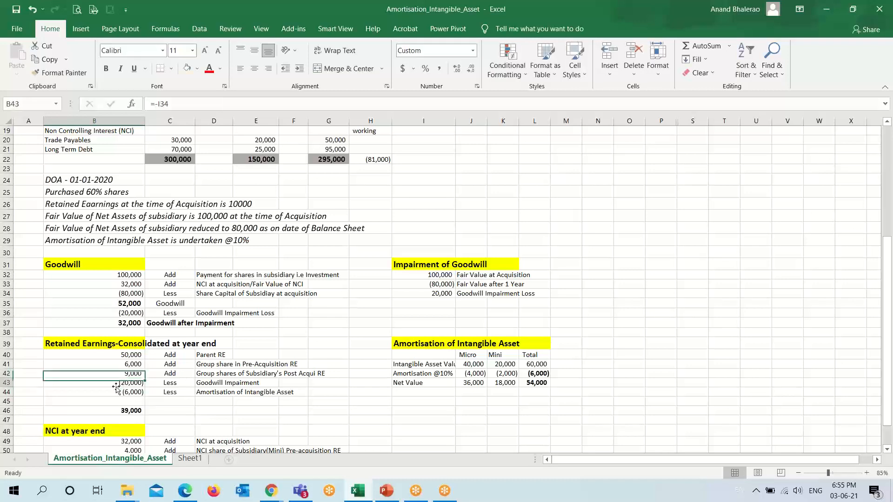
{"action": "key", "text": "F2"}
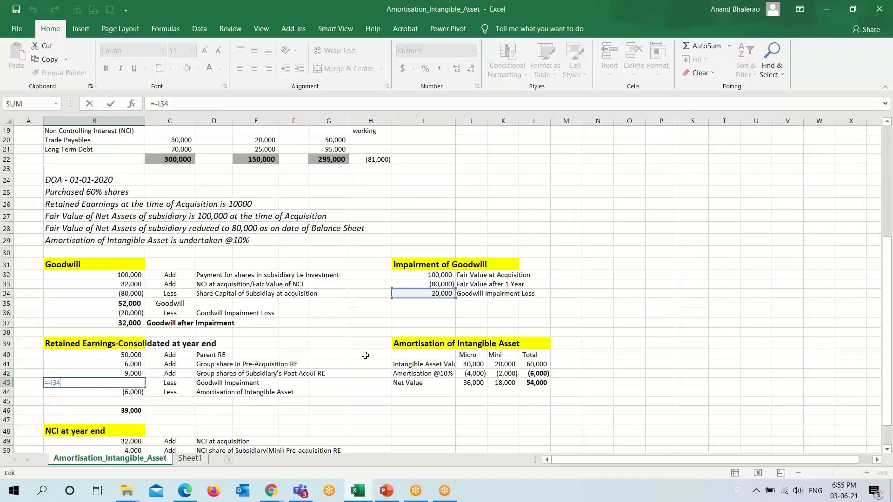
{"action": "key", "text": "Escape"}
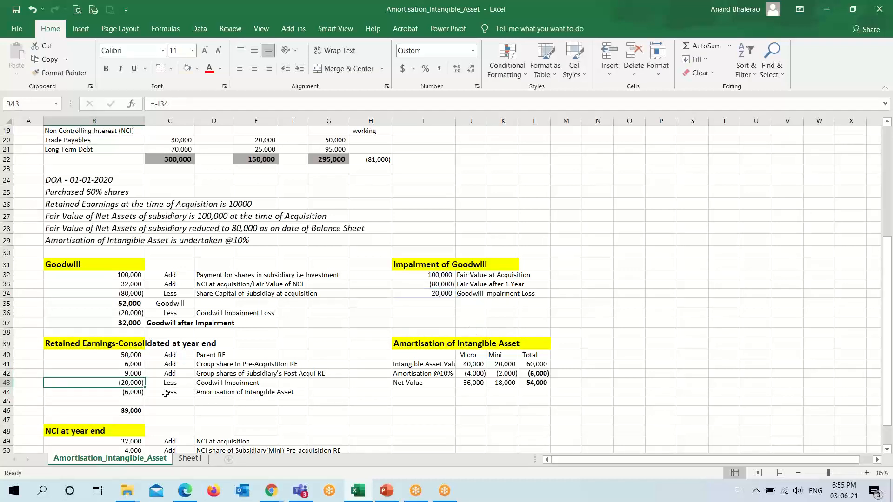
Link the Amortisation of Intangible Asset deduction in B44 to the total amortisation in the working, using =L42
{"action": "left_click", "coordinate": [126, 393]}
{"action": "type", "text": "=J42+K42"}
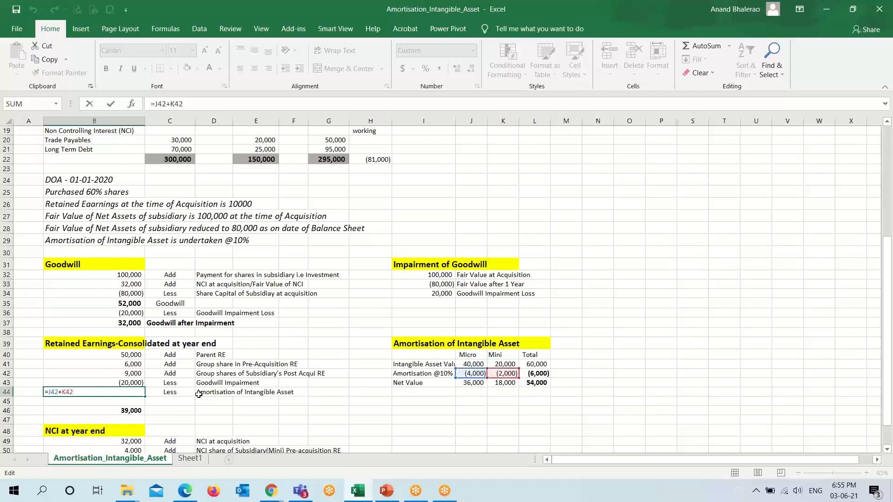
{"action": "key", "text": "ctrl+Return"}
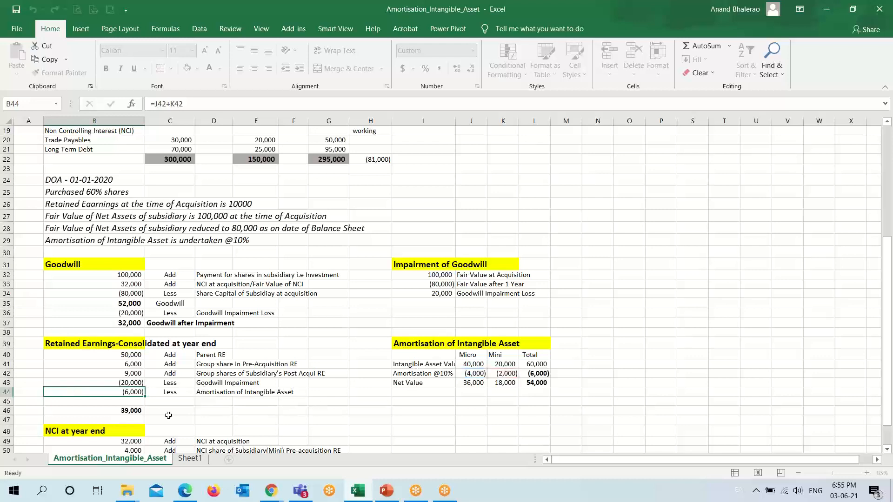
{"action": "type", "text": "-"}
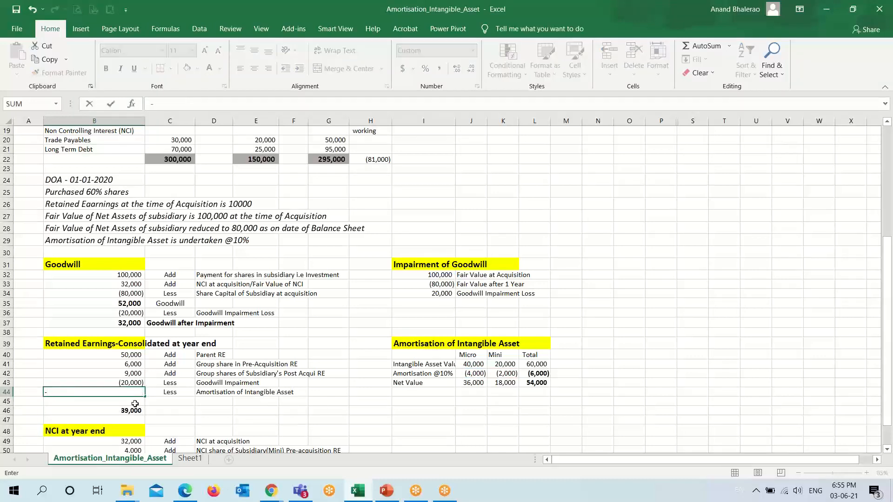
{"action": "key", "text": "Escape"}
{"action": "type", "text": "="}
{"action": "left_click", "coordinate": [538, 374]}
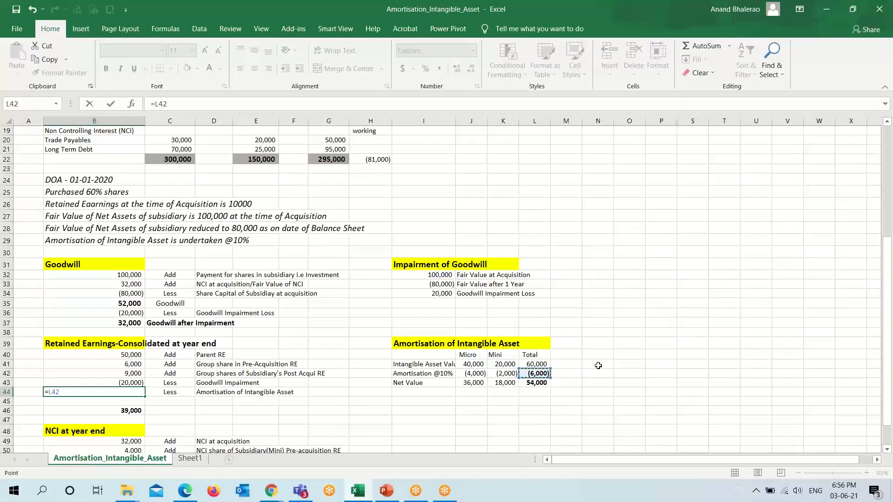
{"action": "key", "text": "Return"}
Check the sum formula for total consolidated retained earnings in B46
{"action": "key", "text": "Down"}
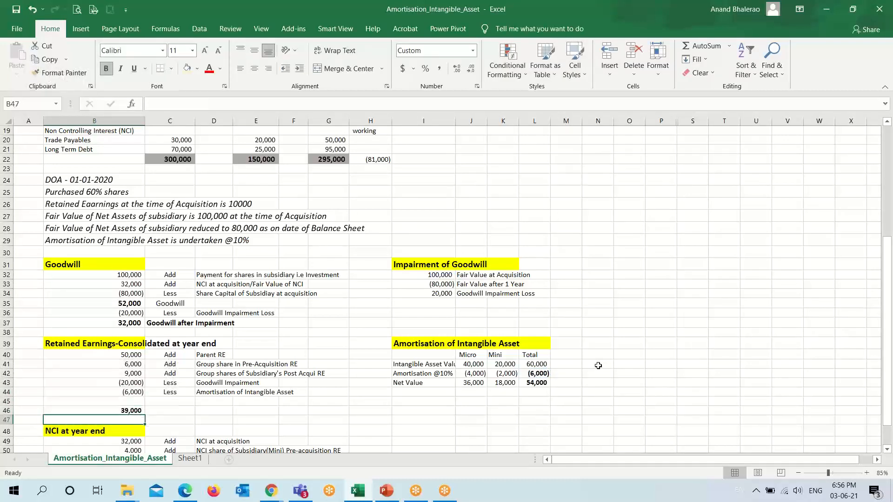
{"action": "key", "text": "F2"}
{"action": "key", "text": "Escape"}
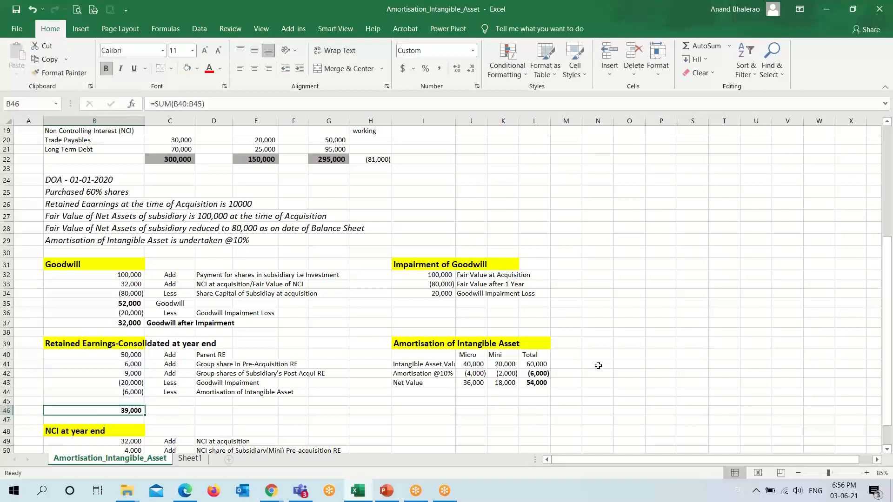
{"action": "key", "text": "F2"}
{"action": "key", "text": "Escape"}
Link the combined Retained Earnings in G18 to the consolidated retained earnings total from the working, using =B46
{"action": "scroll", "coordinate": [364, 388], "scroll_direction": "up", "scroll_amount": 6}
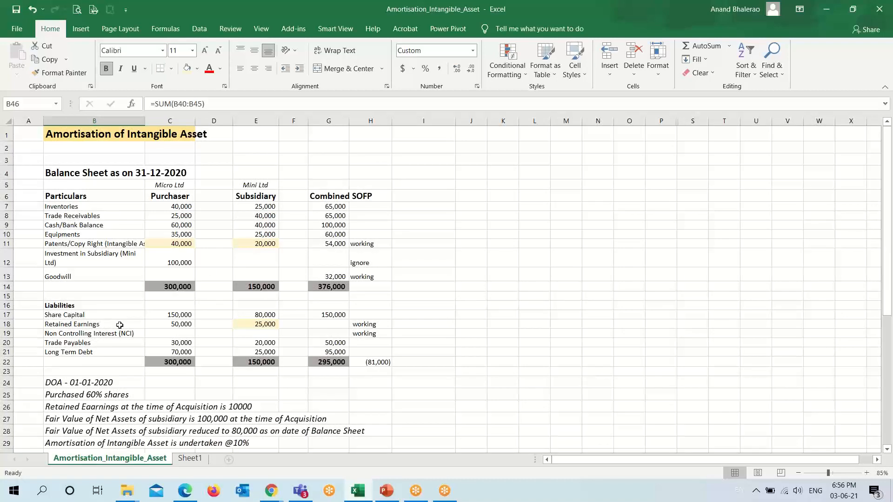
{"action": "left_click", "coordinate": [334, 324]}
{"action": "type", "text": "="}
{"action": "scroll", "coordinate": [334, 323], "scroll_direction": "down", "scroll_amount": 7}
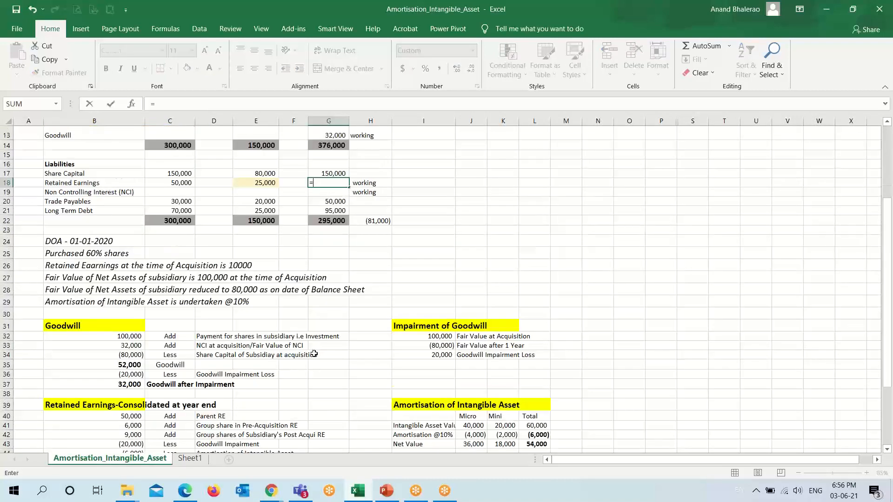
{"action": "left_click", "coordinate": [125, 382]}
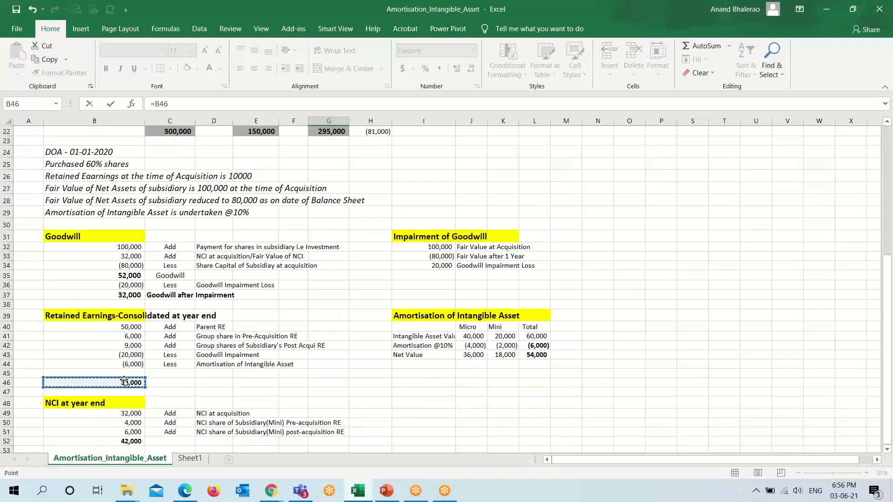
{"action": "key", "text": "Return"}
Review the NCI at acquisition formula in B49 and trace it to the subsidiary's share capital in E17
{"action": "scroll", "coordinate": [157, 392], "scroll_direction": "down", "scroll_amount": 4}
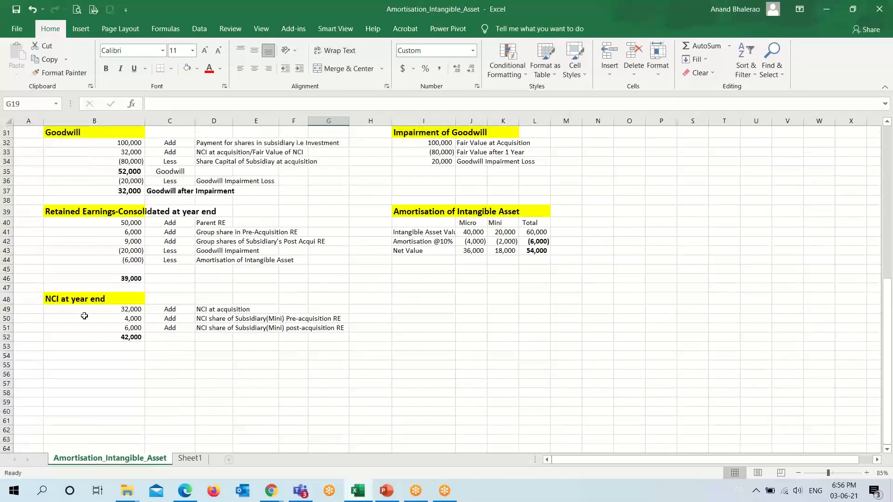
{"action": "left_click", "coordinate": [68, 298]}
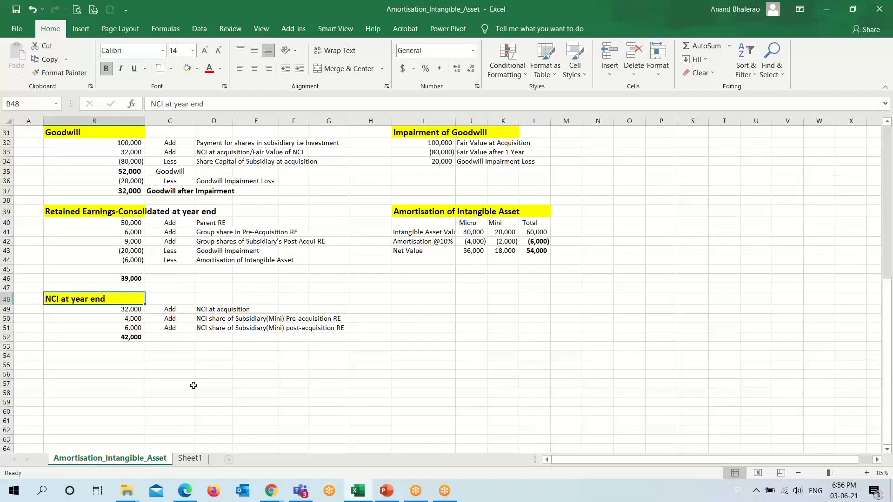
{"action": "left_click", "coordinate": [129, 309]}
{"action": "key", "text": "F2"}
{"action": "scroll", "coordinate": [293, 363], "scroll_direction": "up", "scroll_amount": 7}
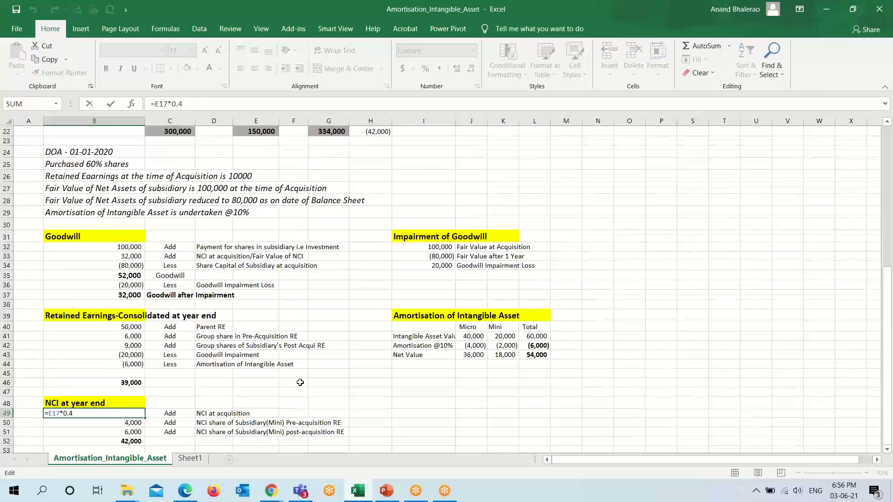
{"action": "scroll", "coordinate": [293, 348], "scroll_direction": "up", "scroll_amount": 3}
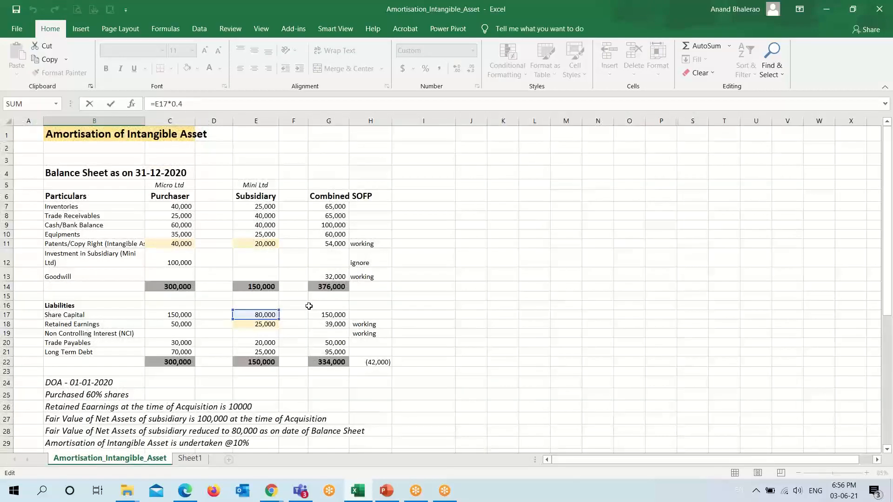
{"action": "scroll", "coordinate": [308, 306], "scroll_direction": "down", "scroll_amount": 9}
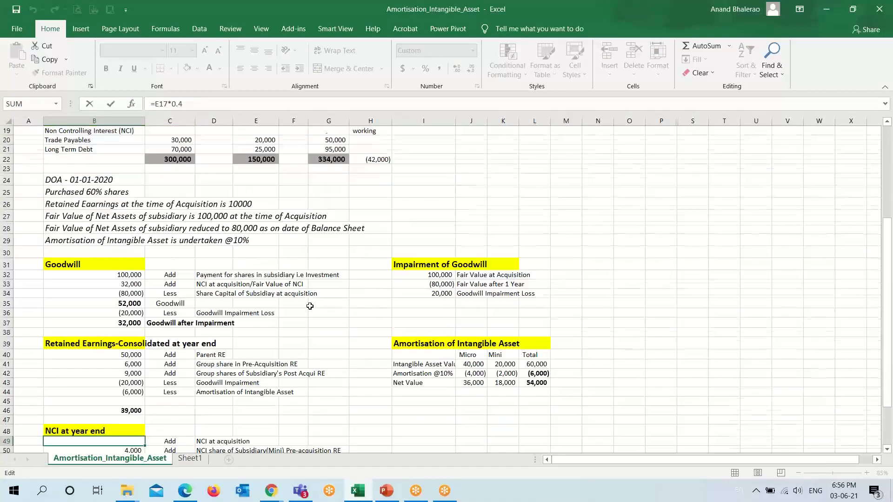
{"action": "left_click", "coordinate": [113, 347]}
{"action": "key", "text": "F2"}
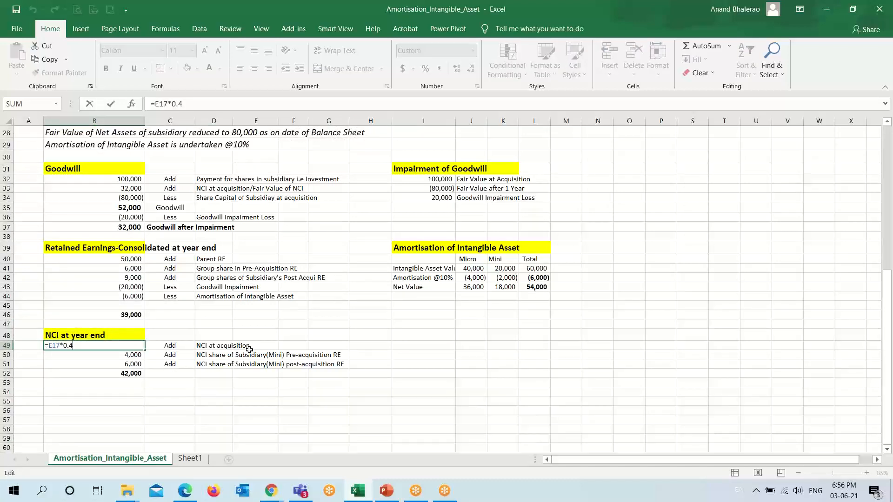
{"action": "key", "text": "Return"}
Review the formulas for the NCI share of Mini's pre-acquisition RE in B50 and post-acquisition RE in B51
{"action": "key", "text": "Up"}
{"action": "key", "text": "Down"}
{"action": "key", "text": "F2"}
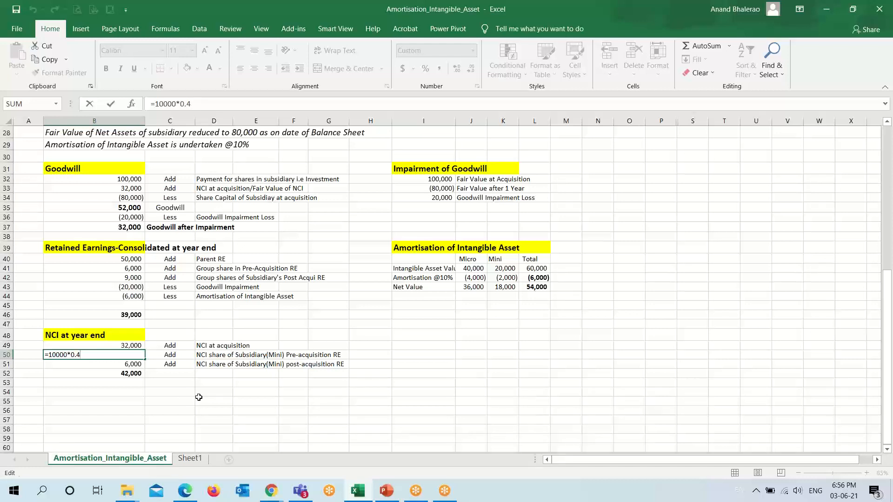
{"action": "key", "text": "Return"}
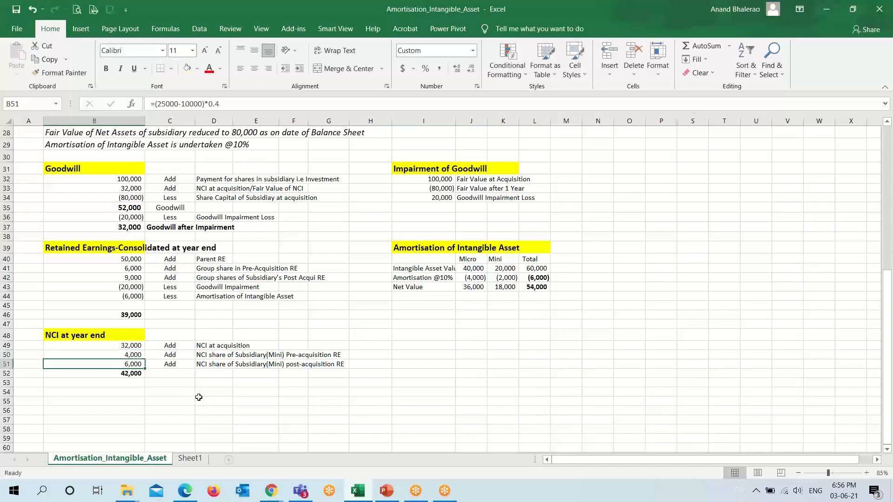
{"action": "key", "text": "F2"}
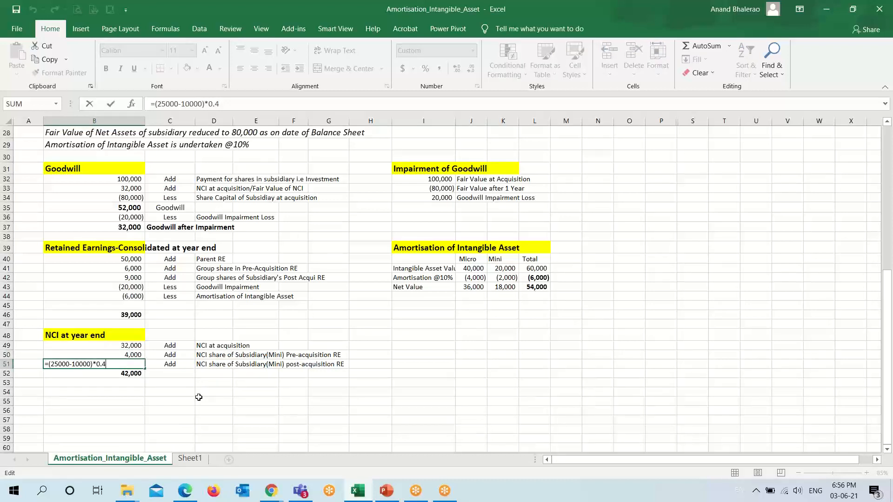
{"action": "key", "text": "Escape"}
Check the sum formula for total NCI at year end in B52
{"action": "key", "text": "Down"}
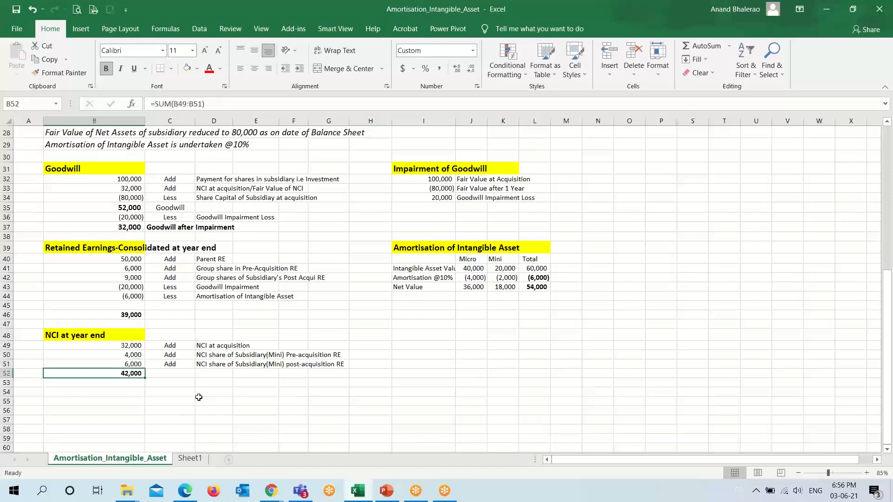
{"action": "key", "text": "F2"}
{"action": "key", "text": "Escape"}
Link the combined Non Controlling Interest in G19 to the NCI at year end total from the working, using =B52
{"action": "scroll", "coordinate": [204, 399], "scroll_direction": "up", "scroll_amount": 8}
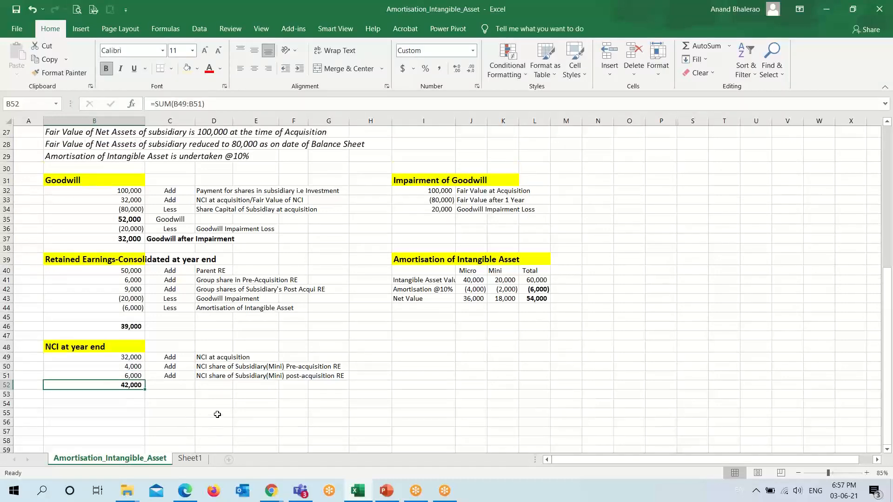
{"action": "scroll", "coordinate": [344, 311], "scroll_direction": "down", "scroll_amount": 6}
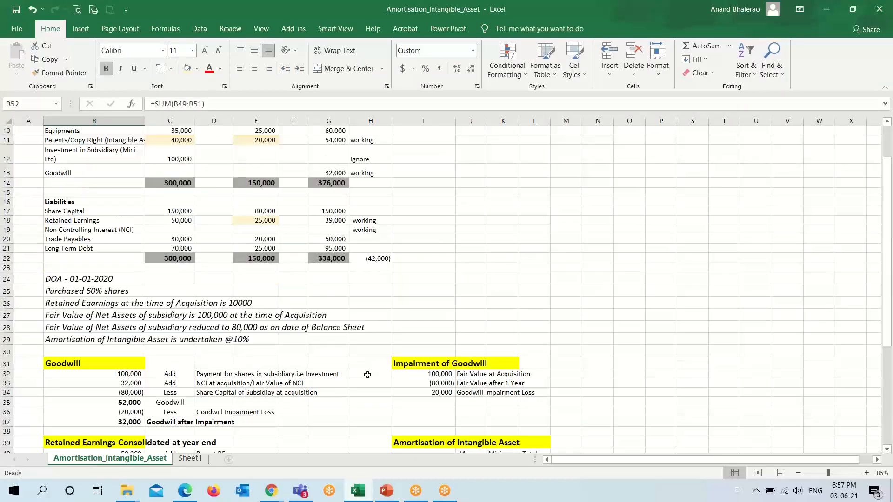
{"action": "scroll", "coordinate": [335, 372], "scroll_direction": "up", "scroll_amount": 3}
{"action": "scroll", "coordinate": [184, 223], "scroll_direction": "up", "scroll_amount": 1}
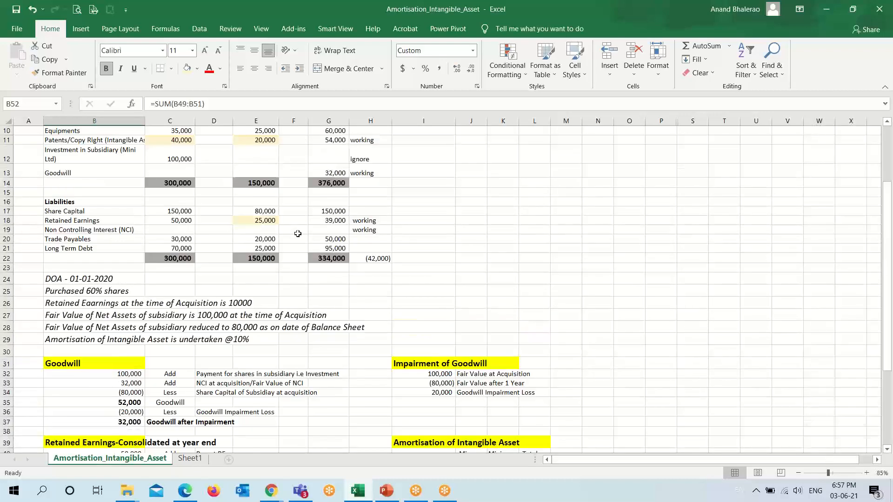
{"action": "left_click", "coordinate": [323, 229]}
{"action": "type", "text": "="}
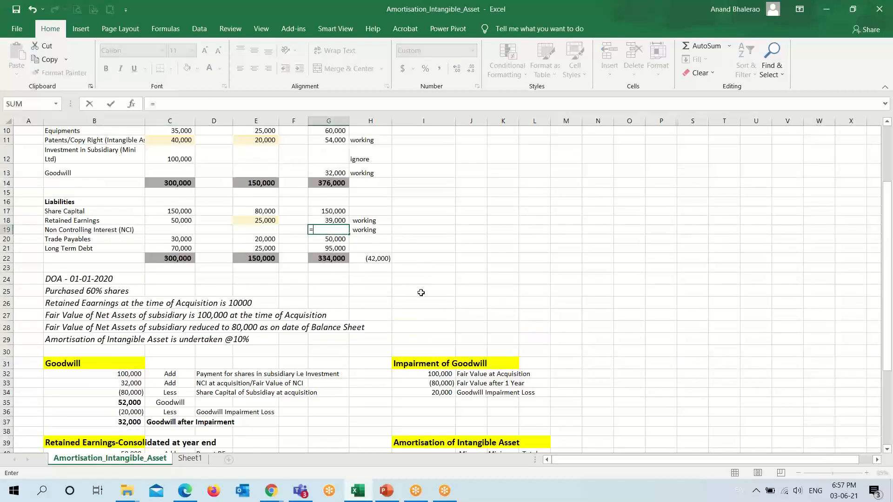
{"action": "scroll", "coordinate": [418, 288], "scroll_direction": "down", "scroll_amount": 8}
{"action": "left_click", "coordinate": [111, 309]}
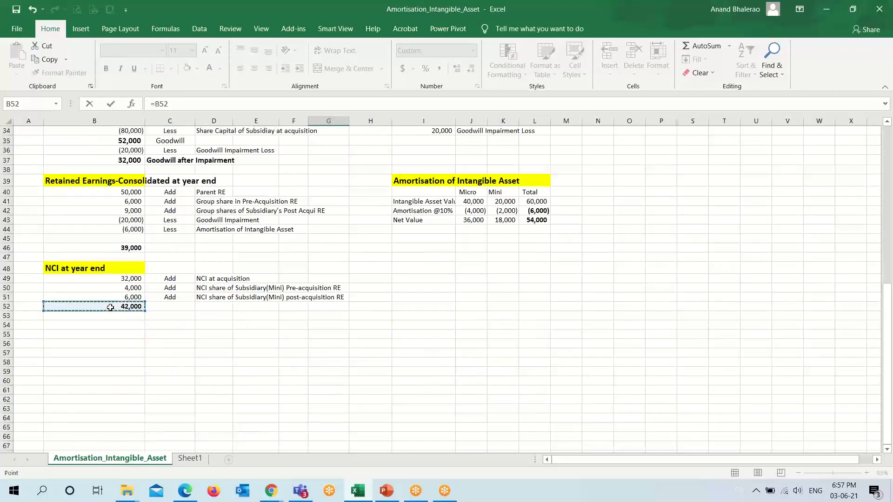
{"action": "key", "text": "Return"}
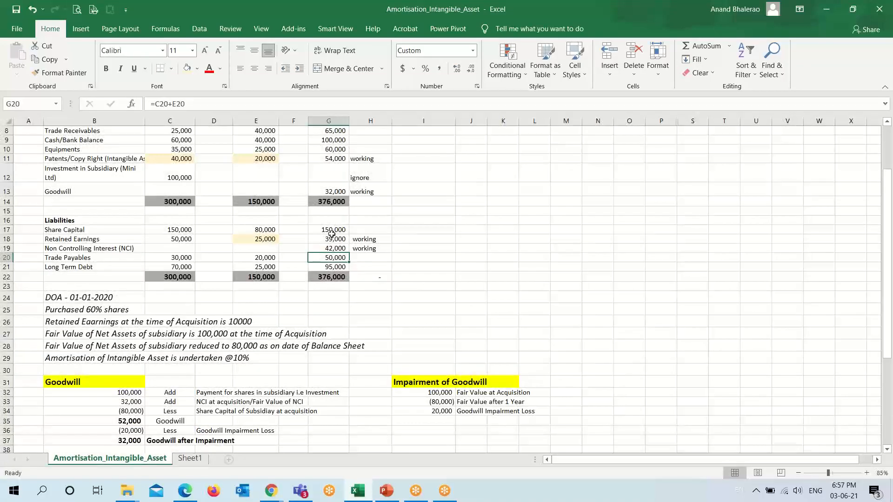
Check the combined NCI link in G19 and the combined liabilities total in G22
{"action": "left_click", "coordinate": [331, 247]}
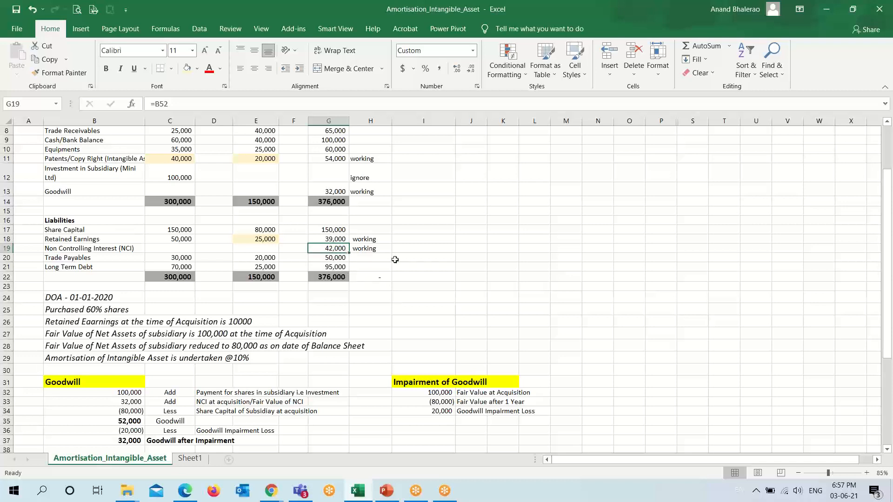
{"action": "scroll", "coordinate": [401, 292], "scroll_direction": "up", "scroll_amount": 2}
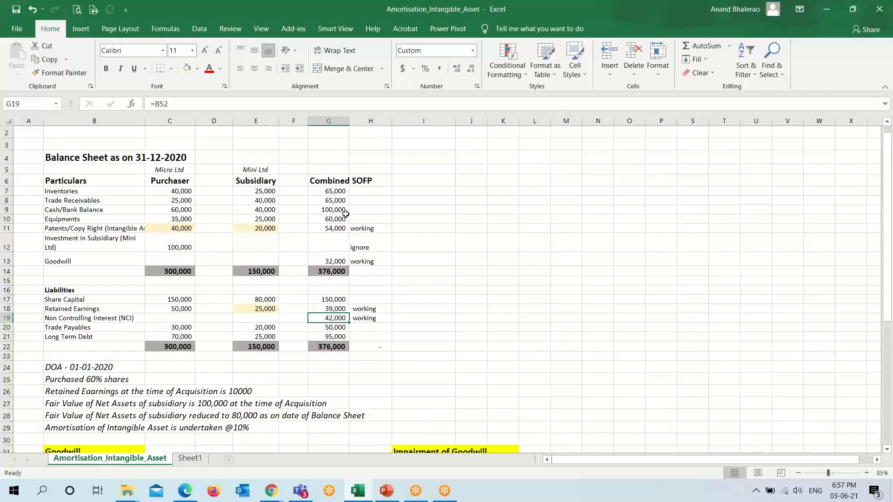
{"action": "left_click", "coordinate": [332, 347]}
Review the Impairment of Goodwill and Amortisation of Intangible Asset workings together with their deductions in the consolidated retained earnings
{"action": "scroll", "coordinate": [414, 386], "scroll_direction": "down", "scroll_amount": 3}
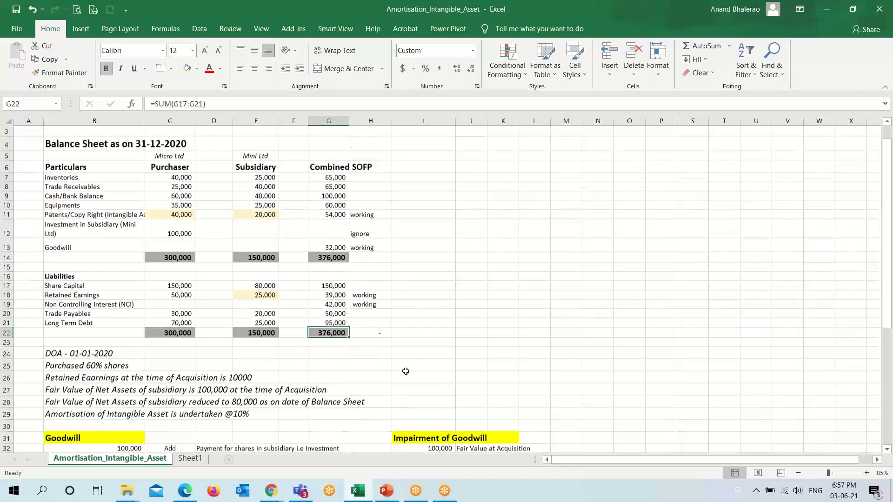
{"action": "left_click", "coordinate": [409, 356]}
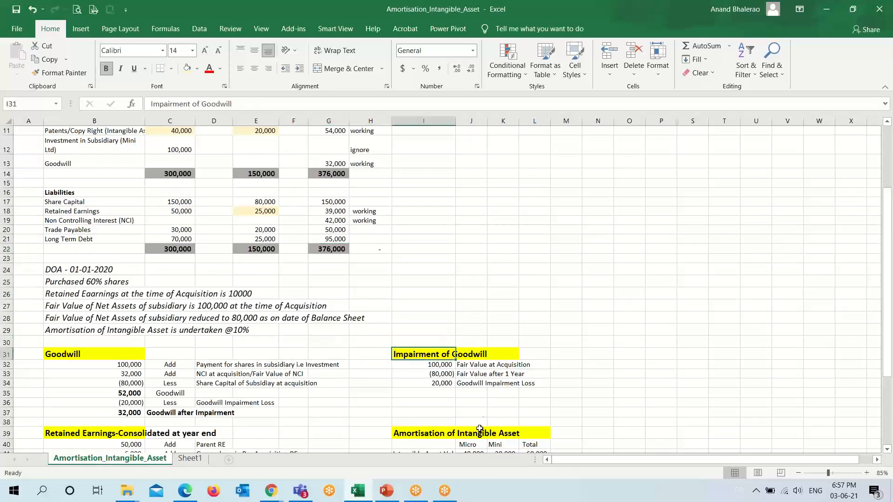
{"action": "left_click", "coordinate": [119, 403]}
{"action": "left_click", "coordinate": [440, 384]}
{"action": "scroll", "coordinate": [465, 401], "scroll_direction": "down", "scroll_amount": 2}
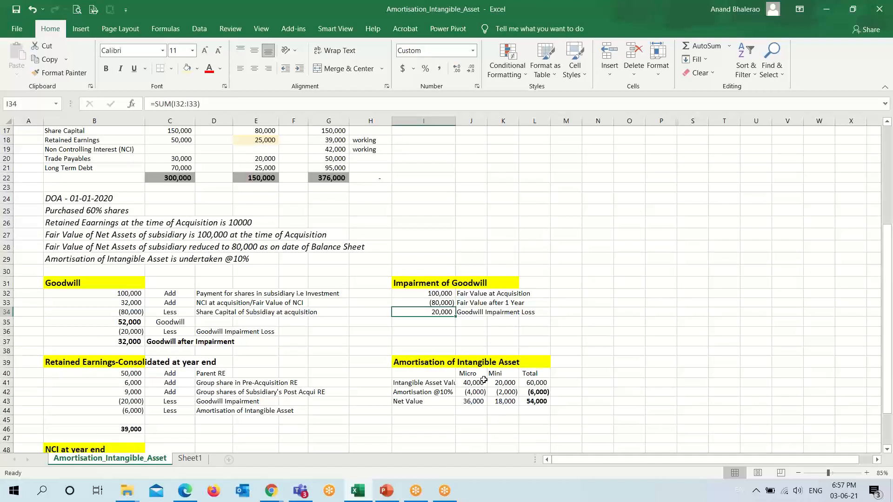
{"action": "left_click", "coordinate": [530, 401]}
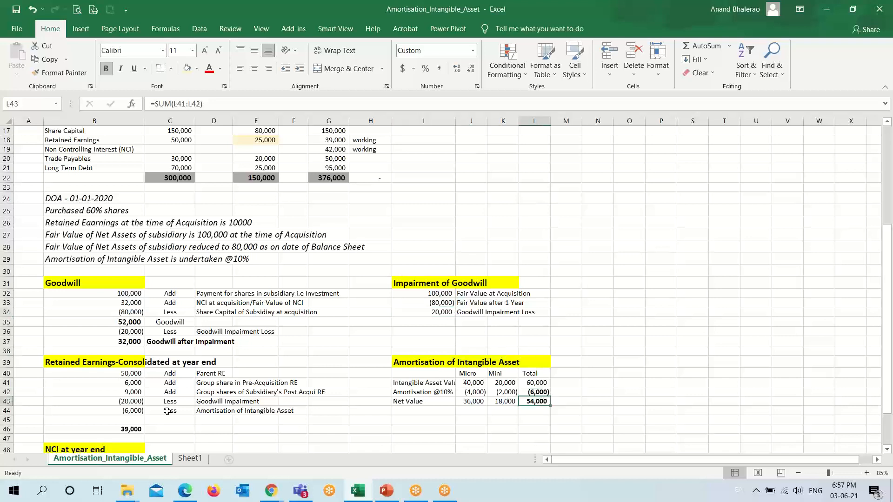
{"action": "left_click_drag", "start_coordinate": [120, 402], "coordinate": [120, 407]}
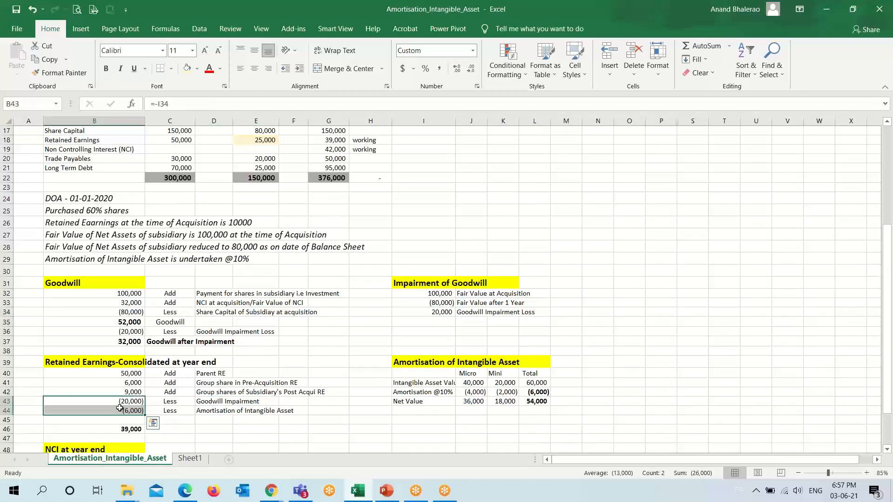
{"action": "left_click", "coordinate": [110, 430]}
Examine the Combined SOFP column by selecting the asset figures G7:G13, followed by the liability figures G17:G21
{"action": "scroll", "coordinate": [224, 408], "scroll_direction": "up", "scroll_amount": 4}
{"action": "scroll", "coordinate": [225, 408], "scroll_direction": "up", "scroll_amount": 2}
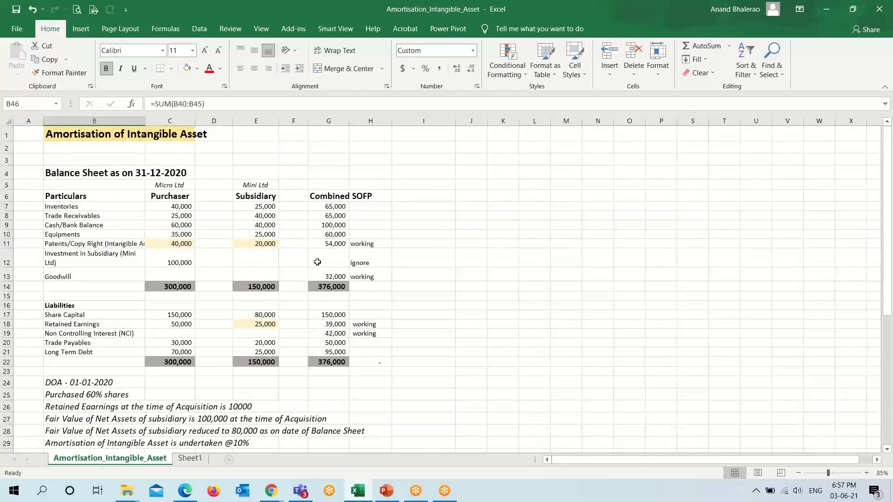
{"action": "left_click_drag", "start_coordinate": [329, 208], "coordinate": [330, 278]}
{"action": "left_click_drag", "start_coordinate": [335, 316], "coordinate": [320, 352]}
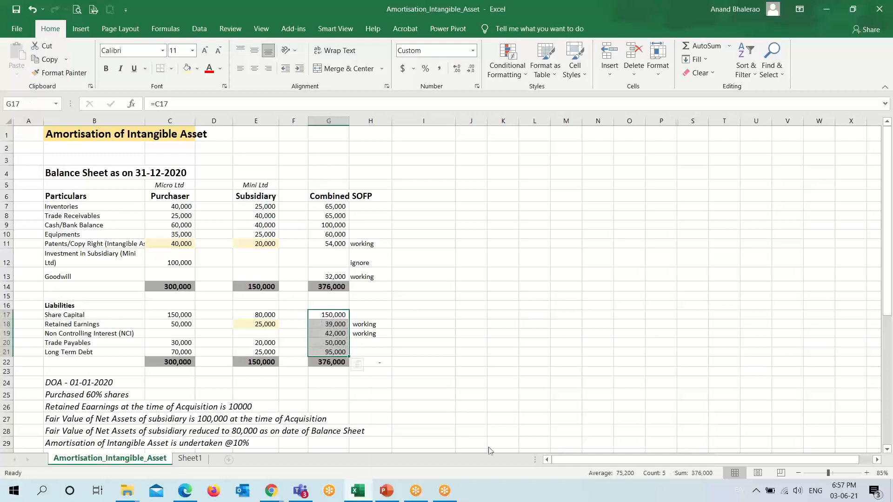
Switch to the Amortisation_Intangible-Asset presentation in PowerPoint and show the closing Thank You slide
{"action": "left_click", "coordinate": [386, 492]}
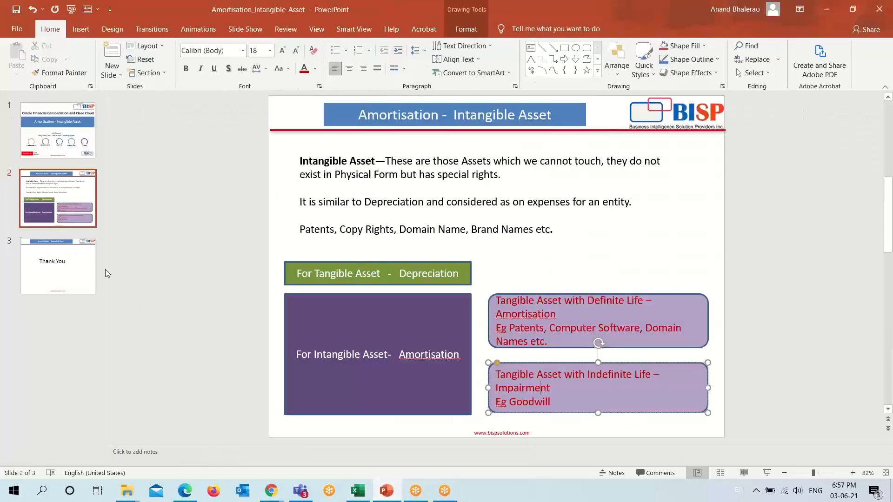
{"action": "left_click", "coordinate": [65, 264]}
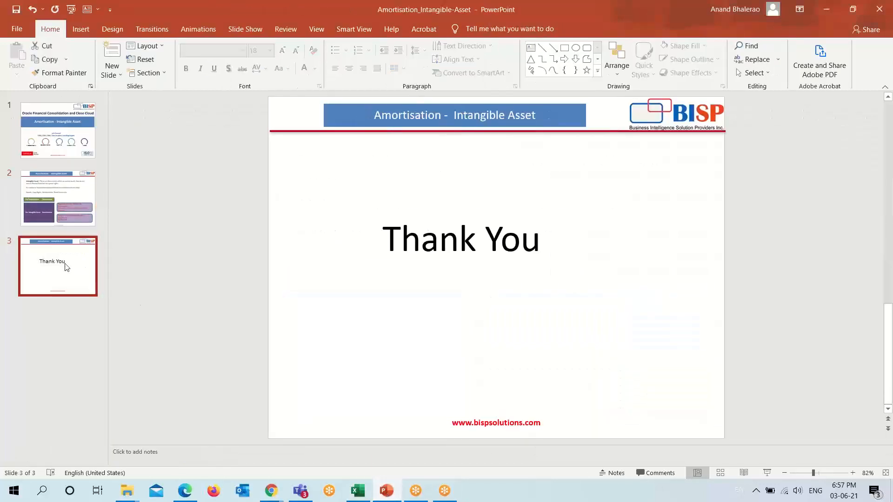